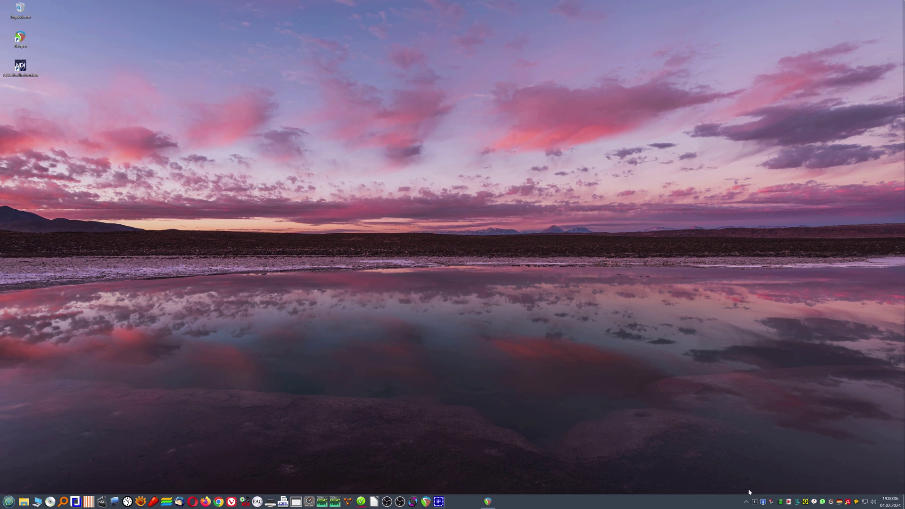
- Open the VB-Audio Matrix Coconut window from the hidden notification-area icons
click(746, 501)
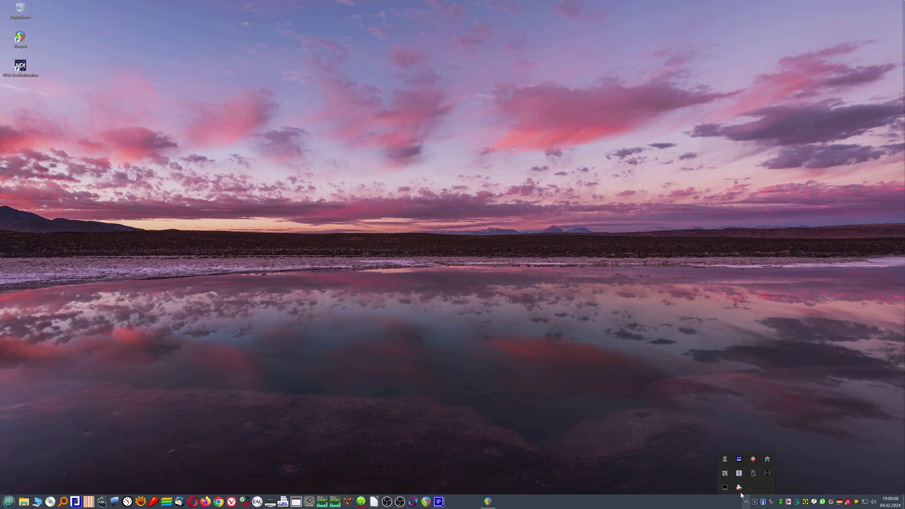
click(772, 474)
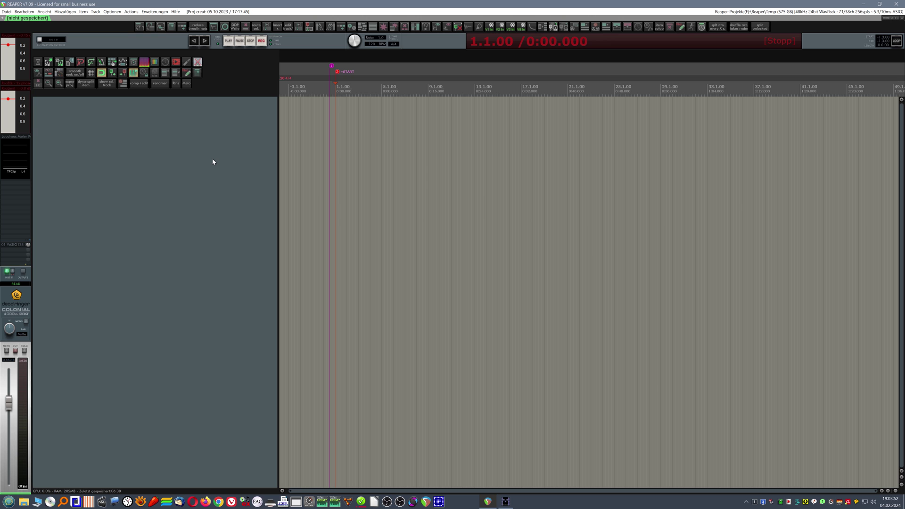
- Show REAPER's Aufnahme (Recording) preferences, with the input offset of 1214 samples
key(ctrl+p)
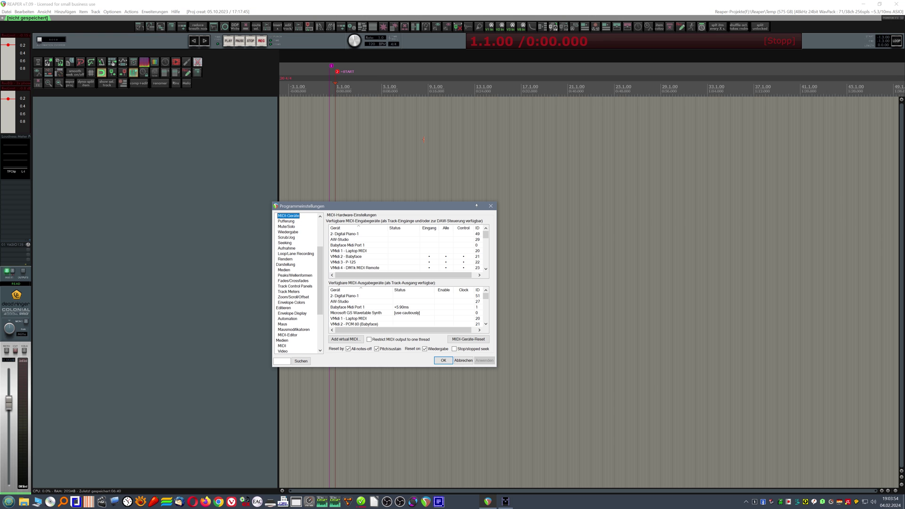
scroll(299, 266, up, 3)
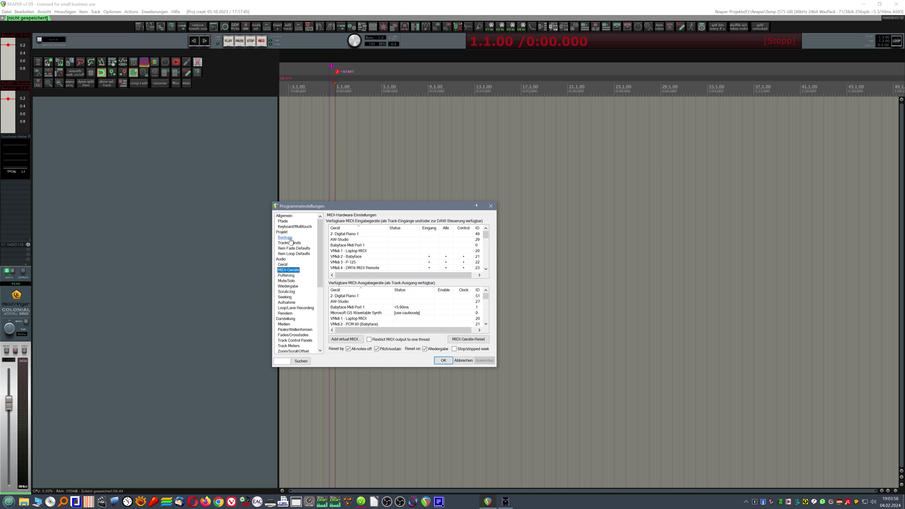
click(288, 303)
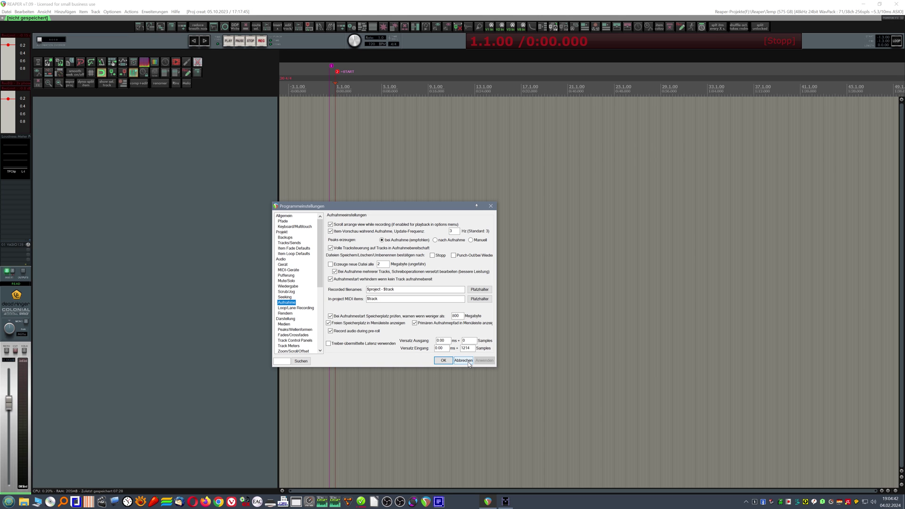
- Cancel Preferences without changes and bring the VB-Audio Matrix window to the front
click(464, 361)
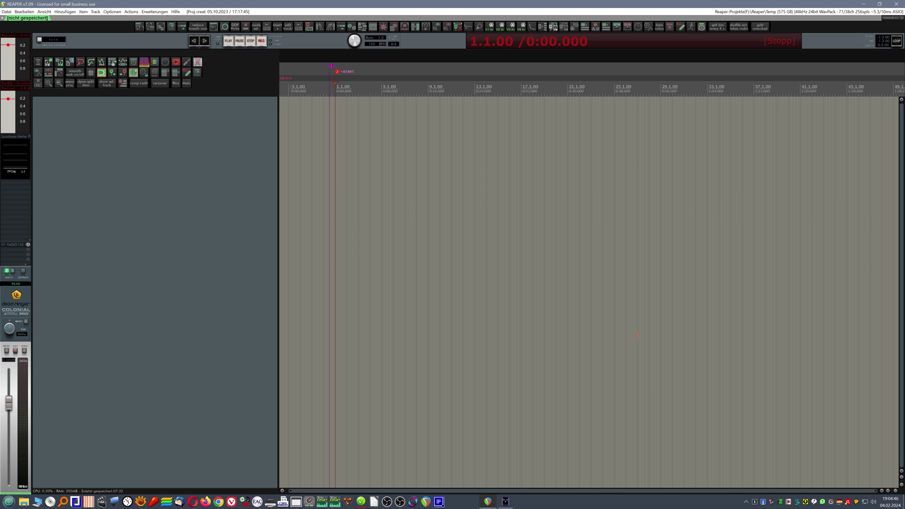
click(513, 506)
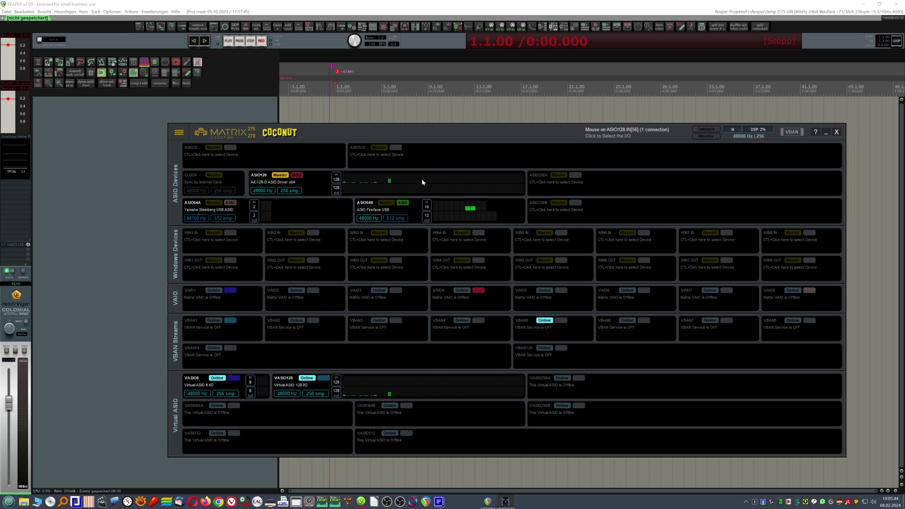
- Insert the MIDI-Keyboards 'Yamaha P-125 - MIDI + Audio' track template into the empty project
click(129, 126)
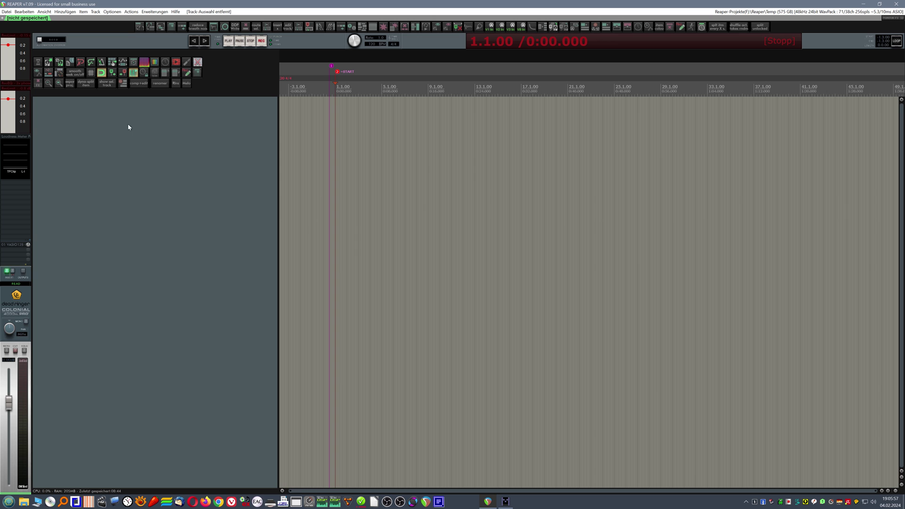
right_click(123, 119)
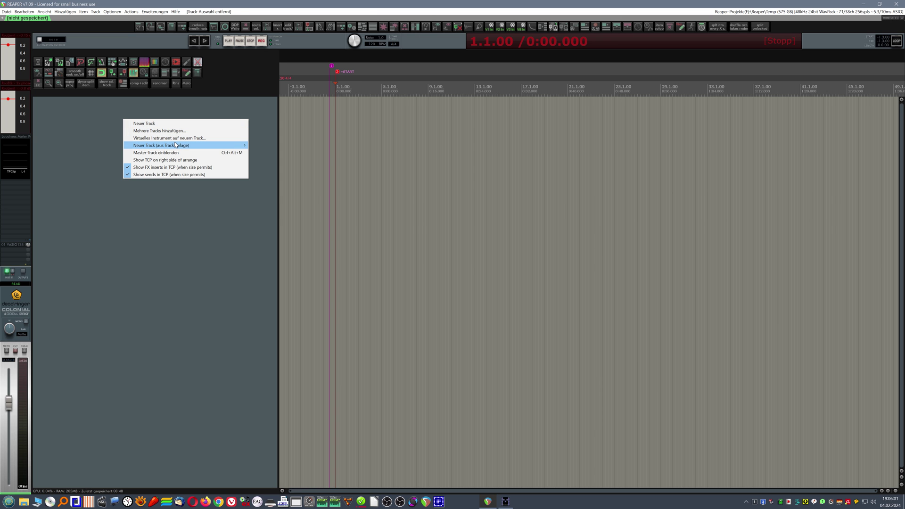
mouse_move(175, 145)
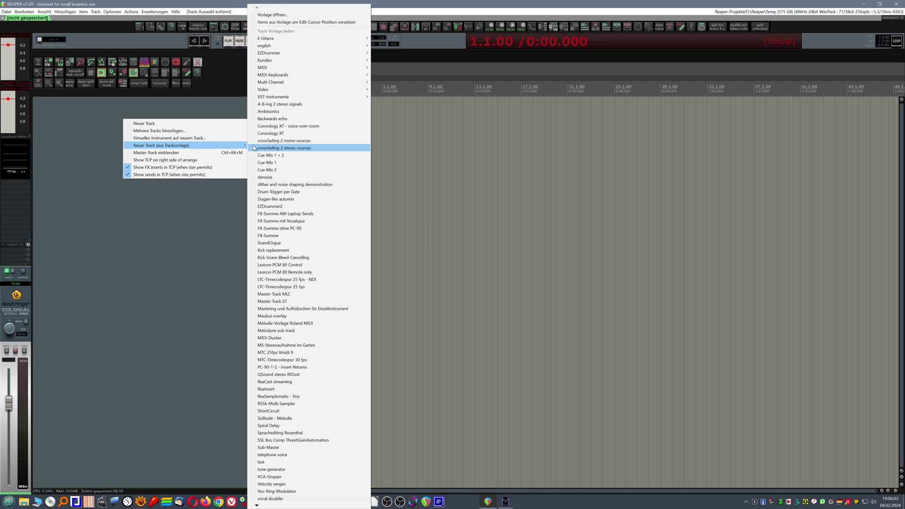
mouse_move(287, 75)
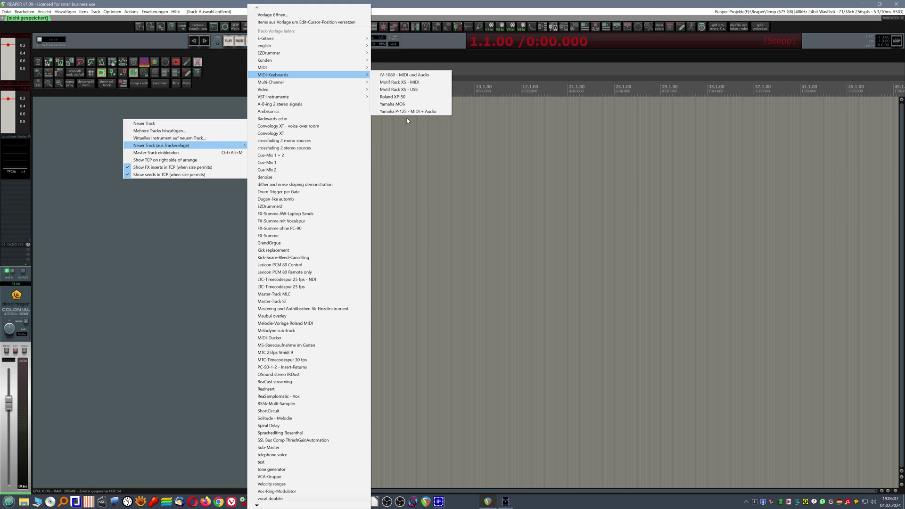
click(431, 231)
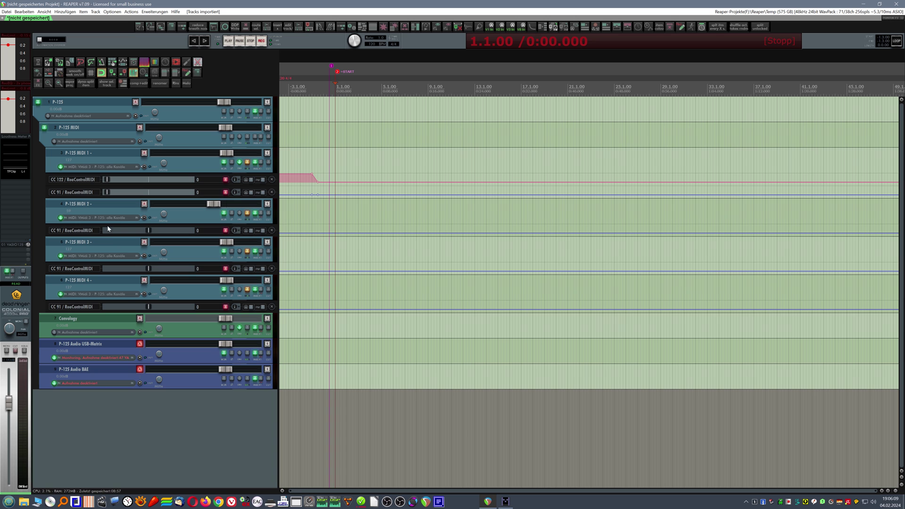
- Step through the P-125 folder and MIDI 1–4 tracks, ending with P-125 MIDI 1 selected
click(99, 110)
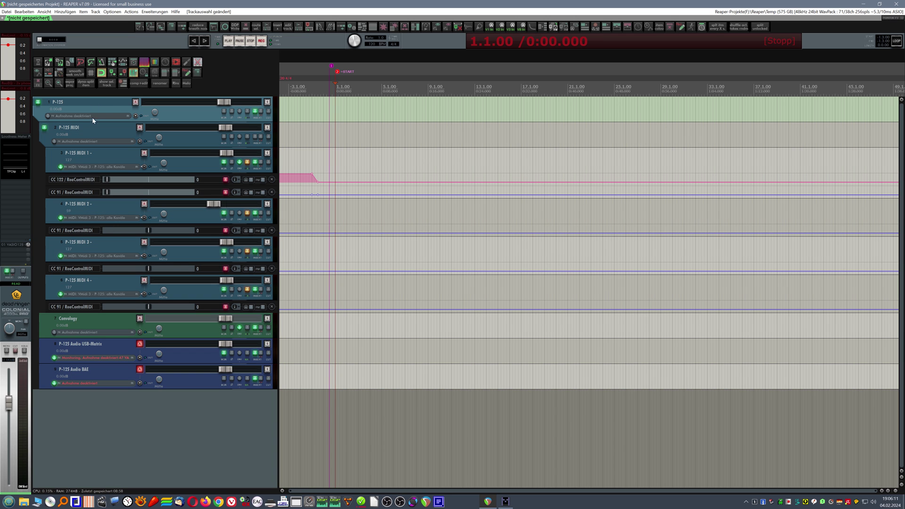
click(80, 156)
click(88, 208)
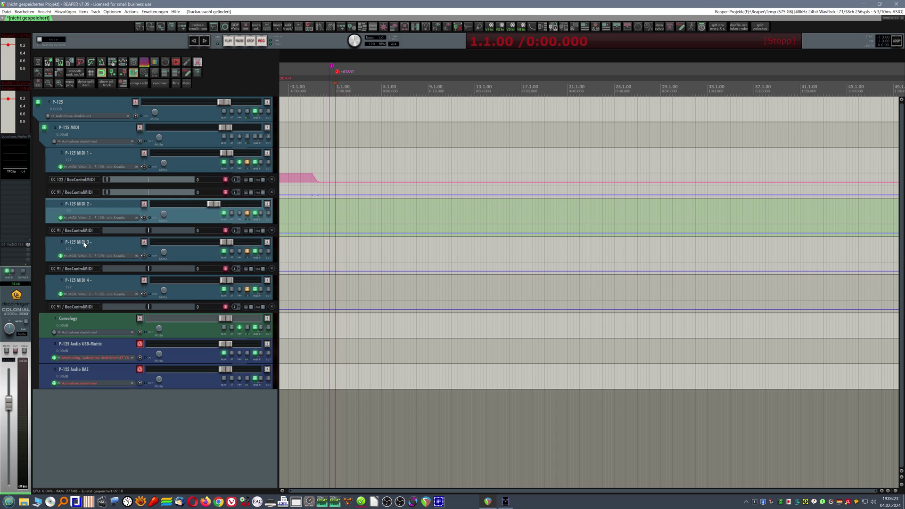
click(96, 242)
key(Down)
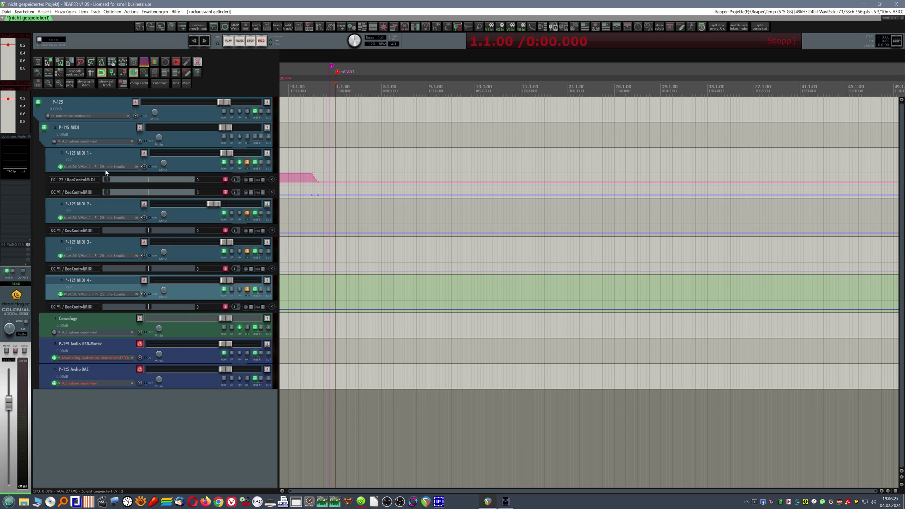
click(102, 165)
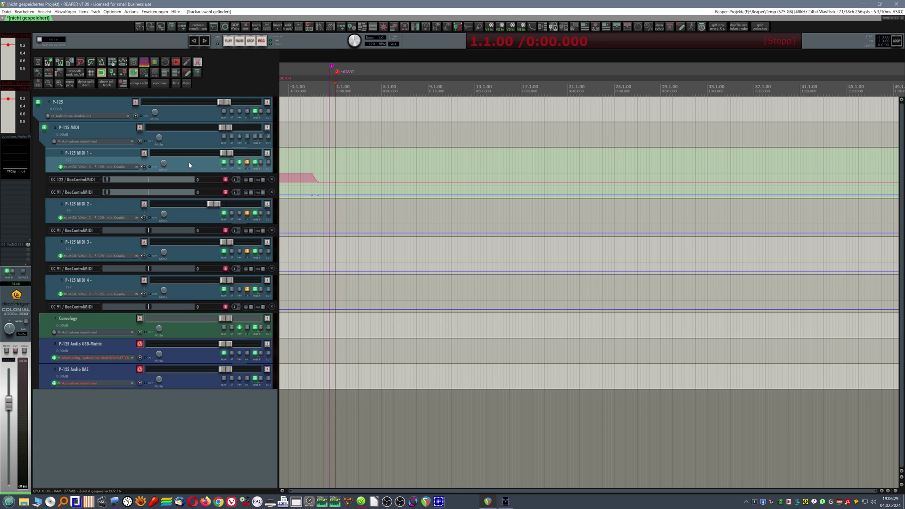
- Inspect the ReaControlMIDI programs on P-125 MIDI 1, 3 and 4, then arm P-125 MIDI 3
click(255, 163)
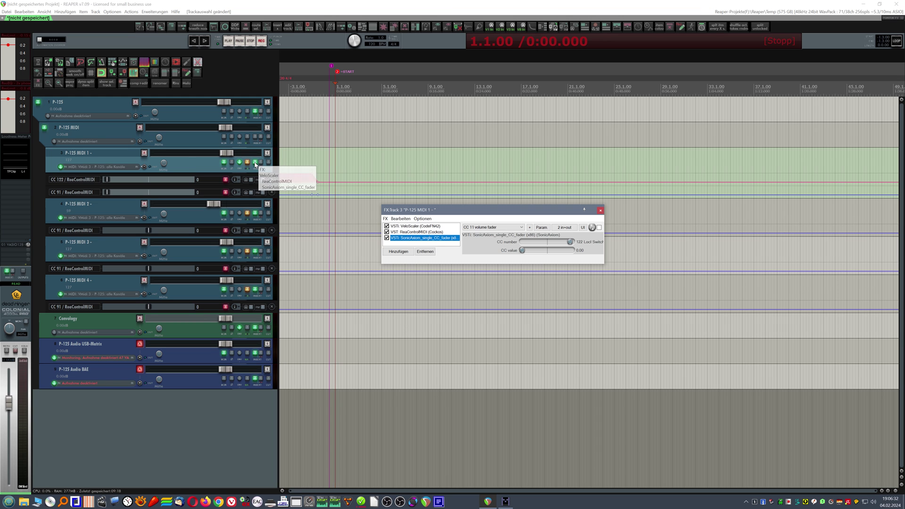
click(417, 232)
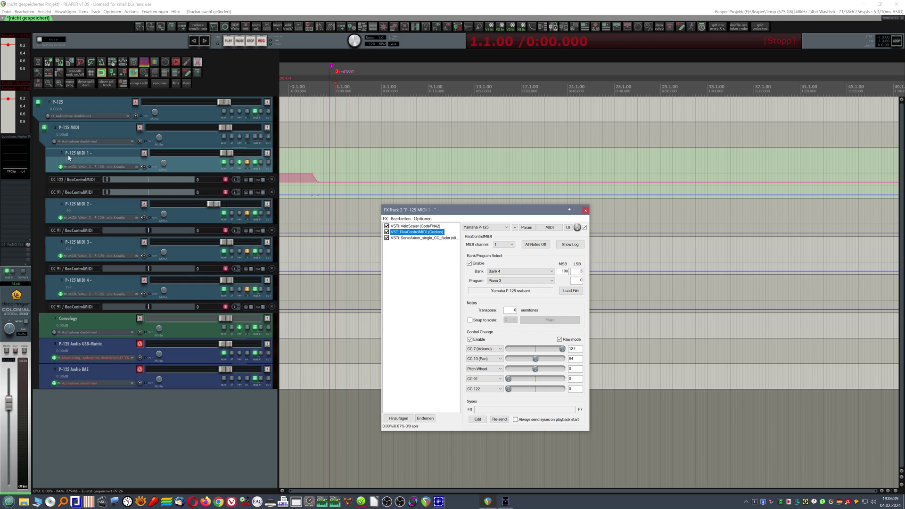
key(Escape)
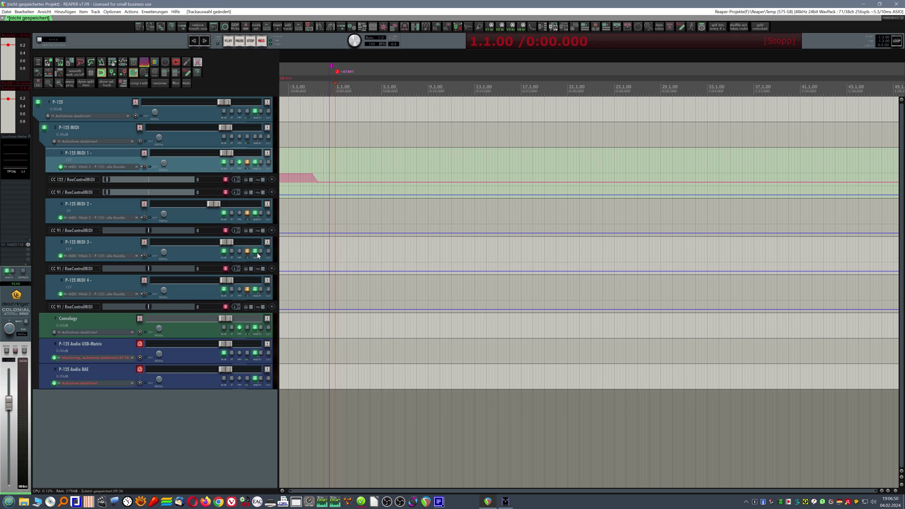
click(255, 253)
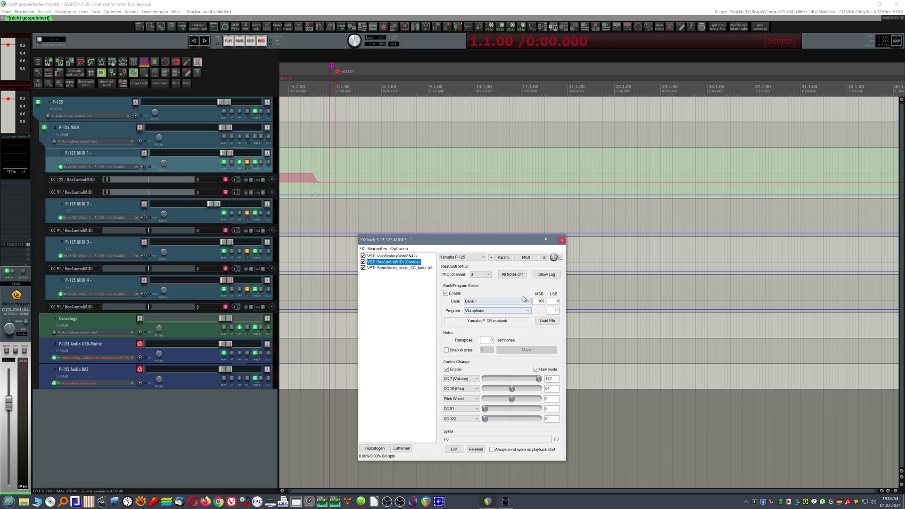
click(562, 241)
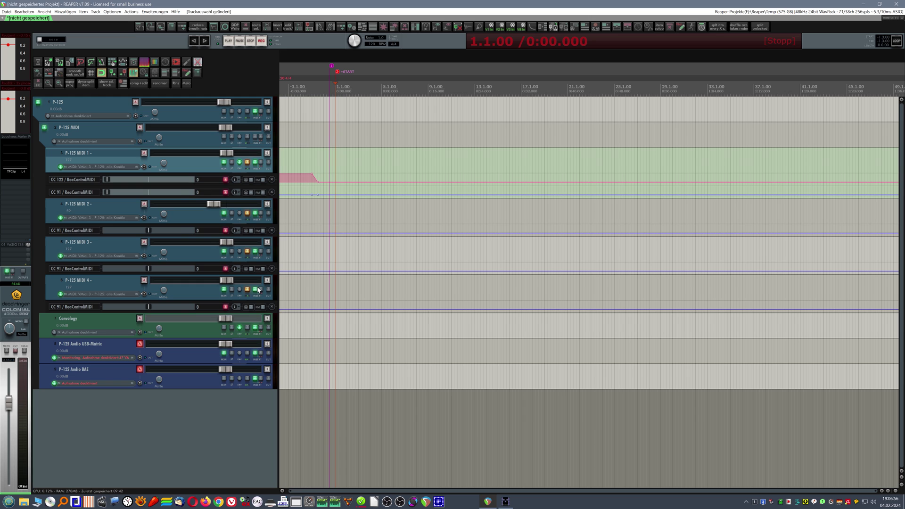
click(256, 289)
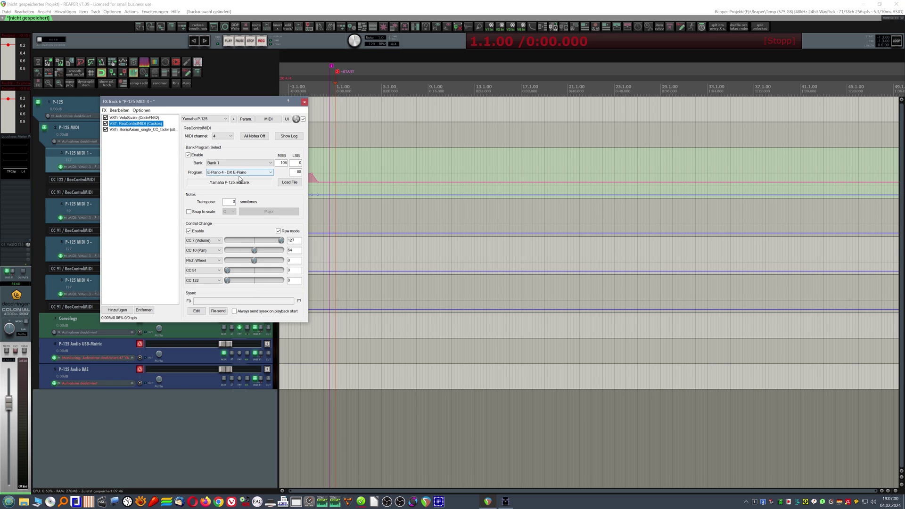
click(304, 102)
click(144, 242)
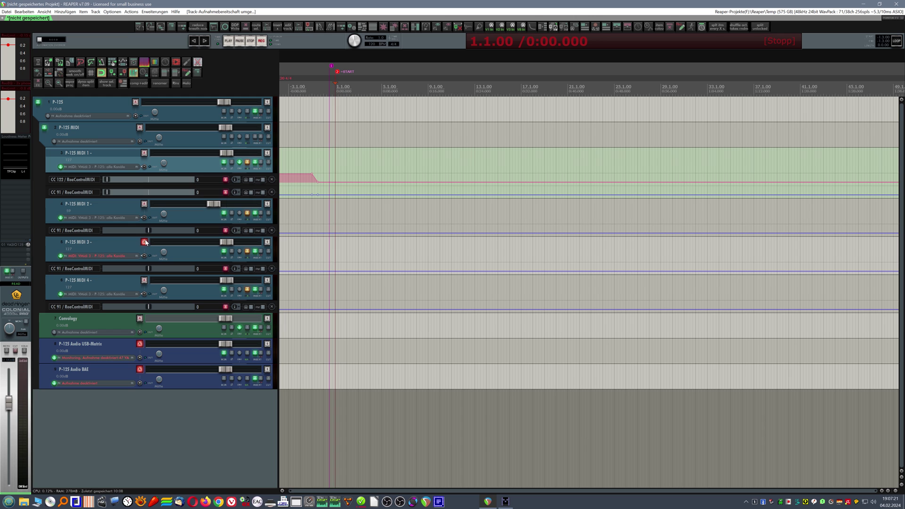
click(144, 242)
click(104, 343)
click(98, 370)
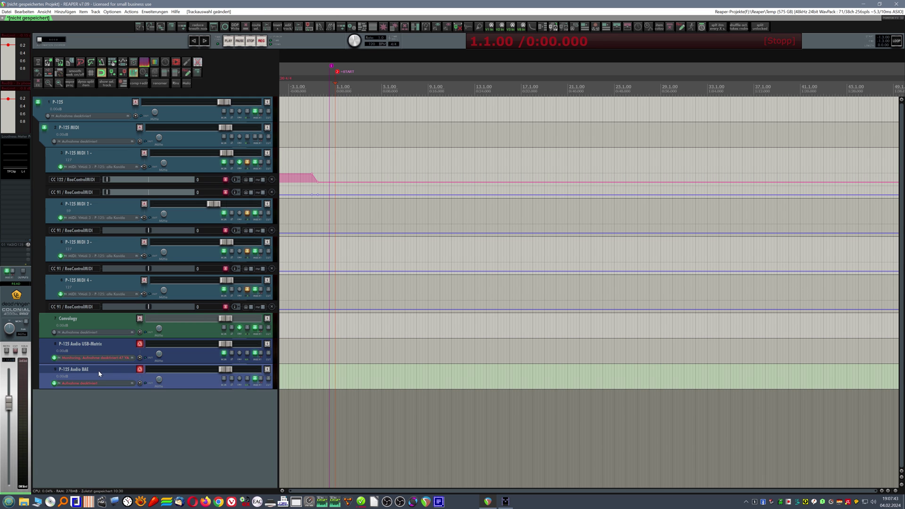
click(106, 352)
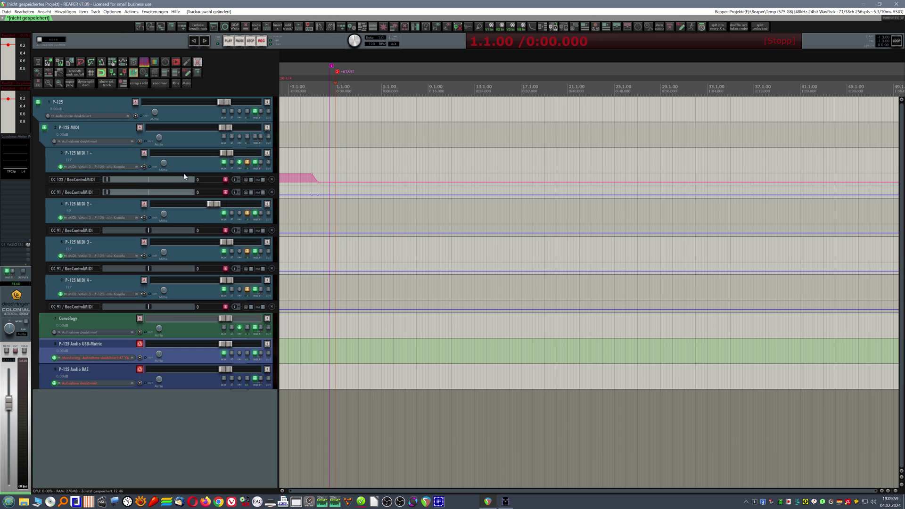
click(184, 213)
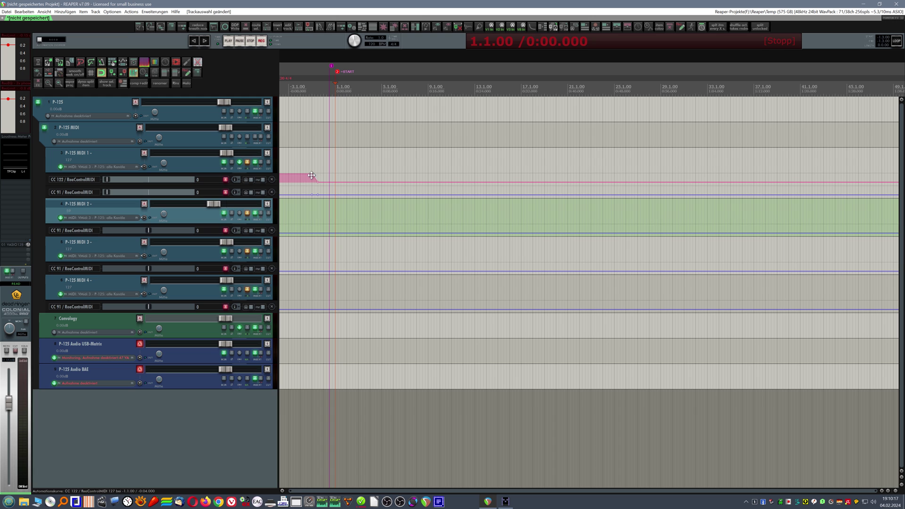
click(182, 354)
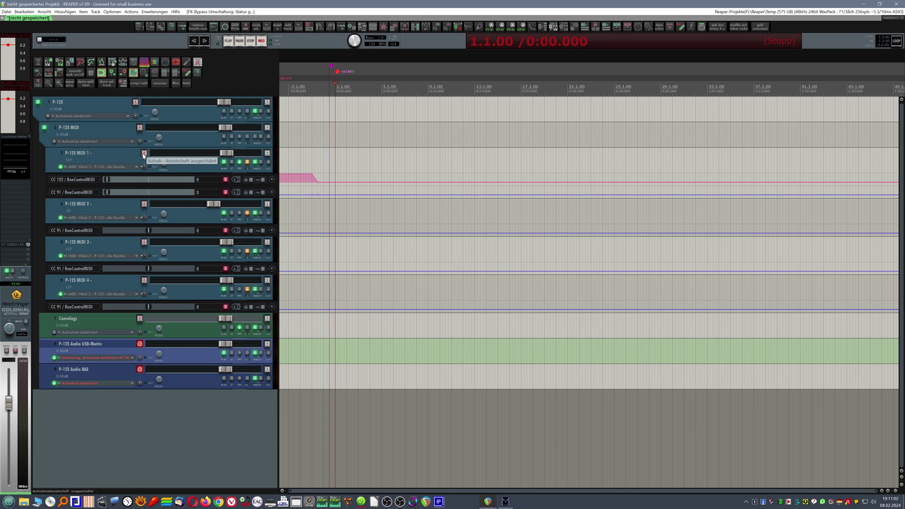
- Arm P-125 MIDI 1 and set both P-125 Audio tracks to record input (Stereo)
click(116, 160)
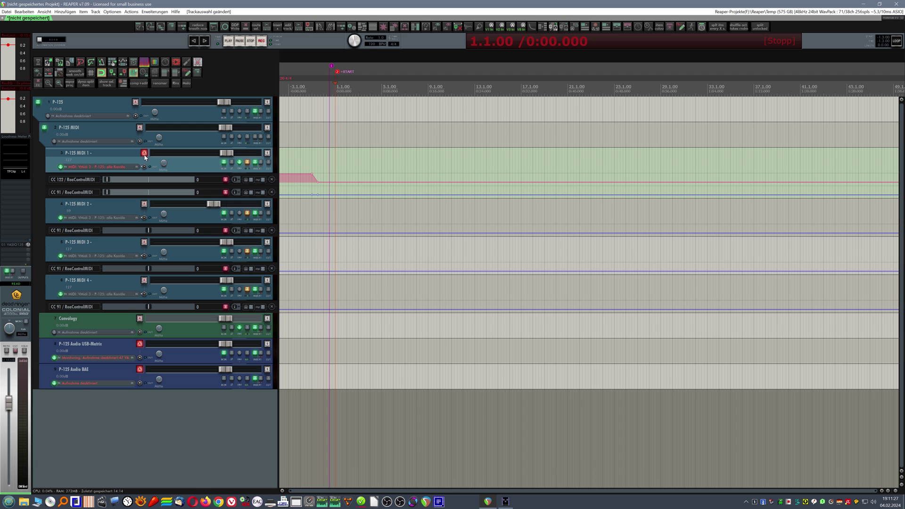
right_click(139, 344)
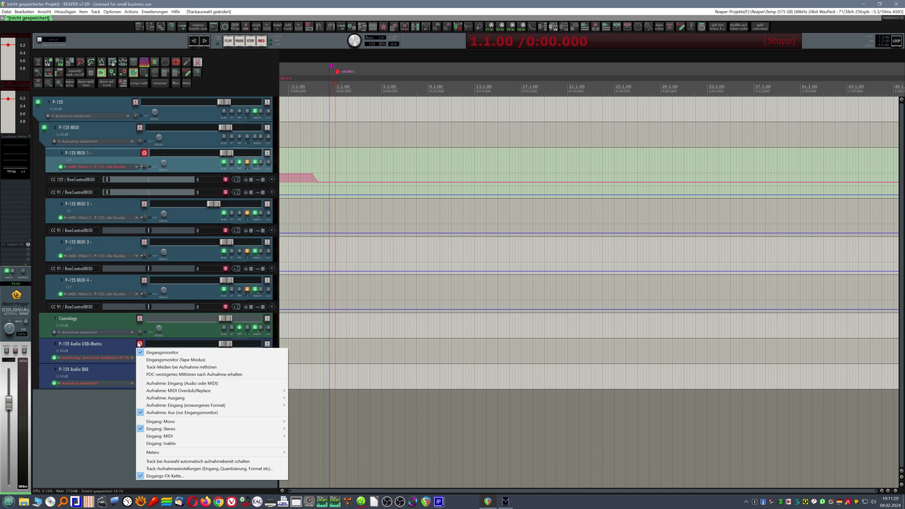
click(126, 344)
ctrl+click(125, 375)
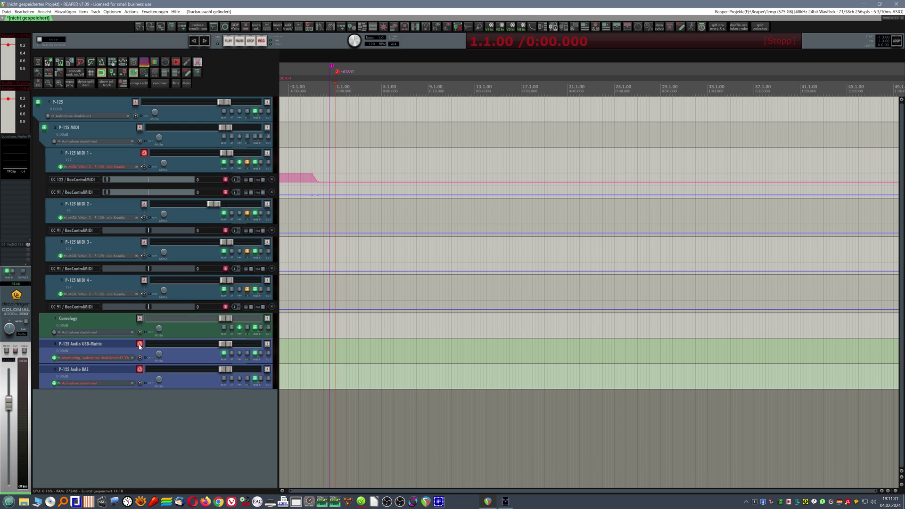
right_click(140, 346)
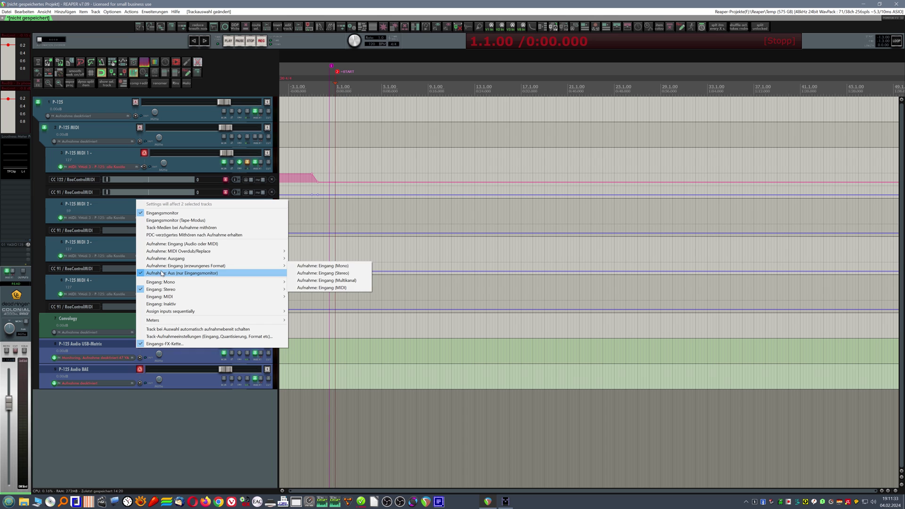
click(164, 243)
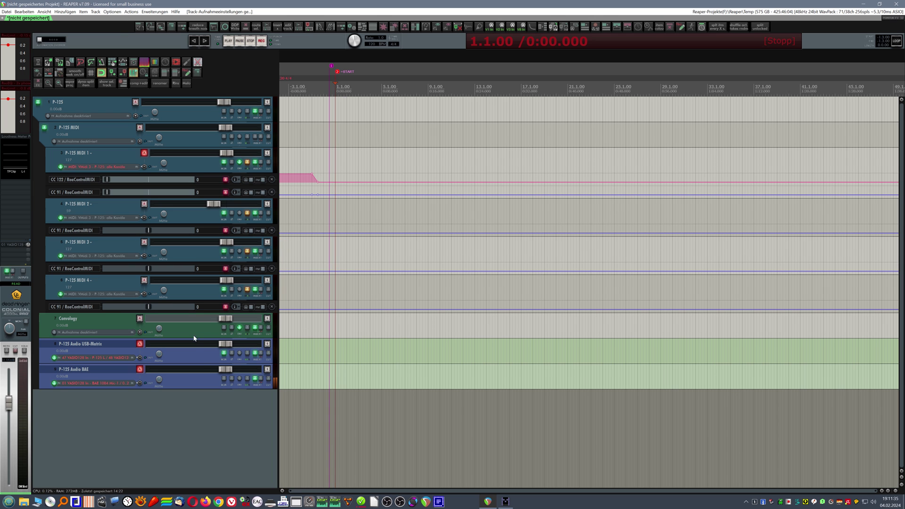
click(192, 355)
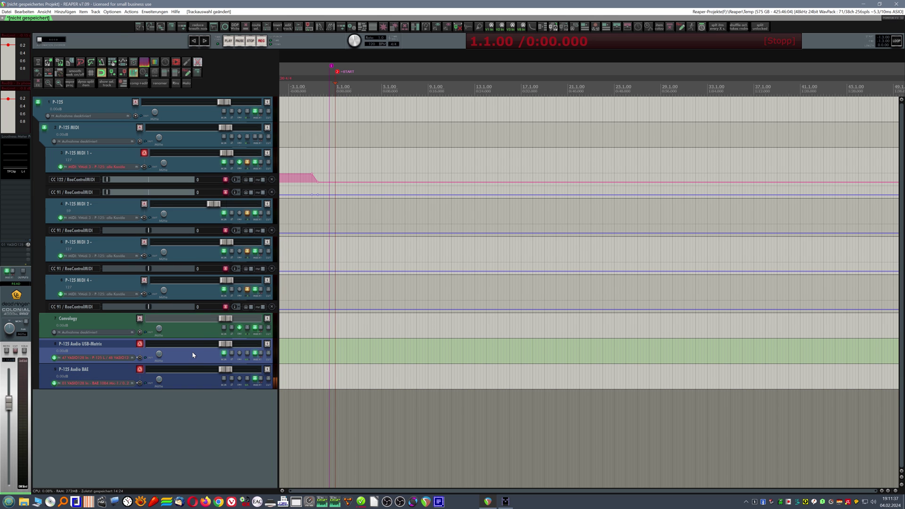
- Record a short test take, trim the recorded items' starts, and toggle P-125 MIDI 1's arm
click(336, 152)
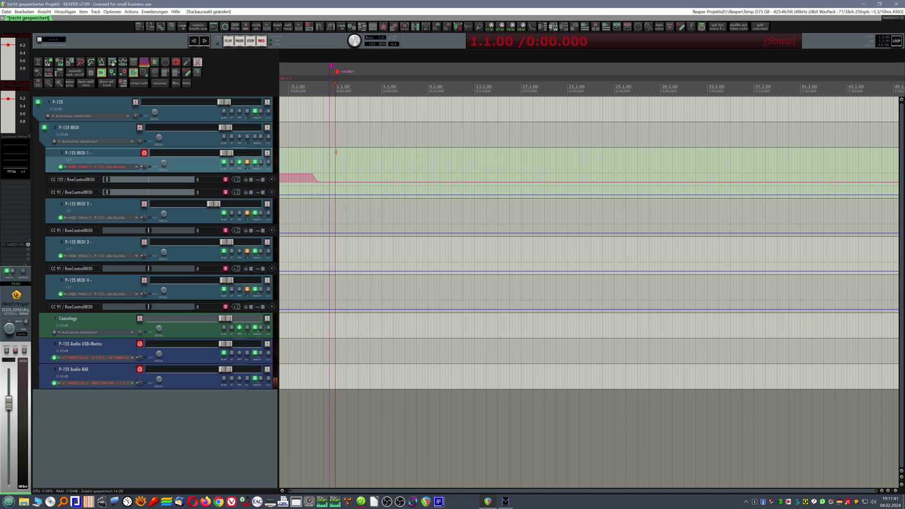
key(ctrl+r)
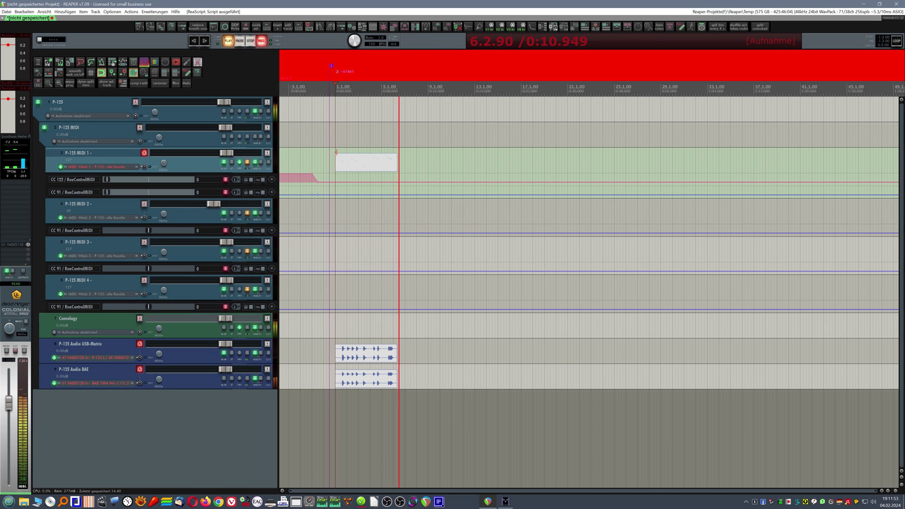
key(space)
drag(338, 154, 340, 174)
scroll(341, 175, up, 5)
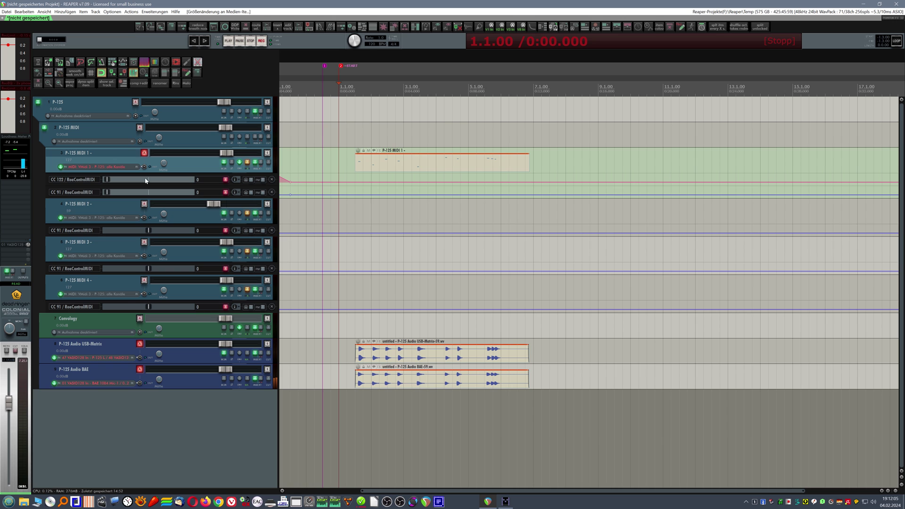
click(145, 153)
scroll(367, 166, up, 4)
scroll(367, 165, down, 3)
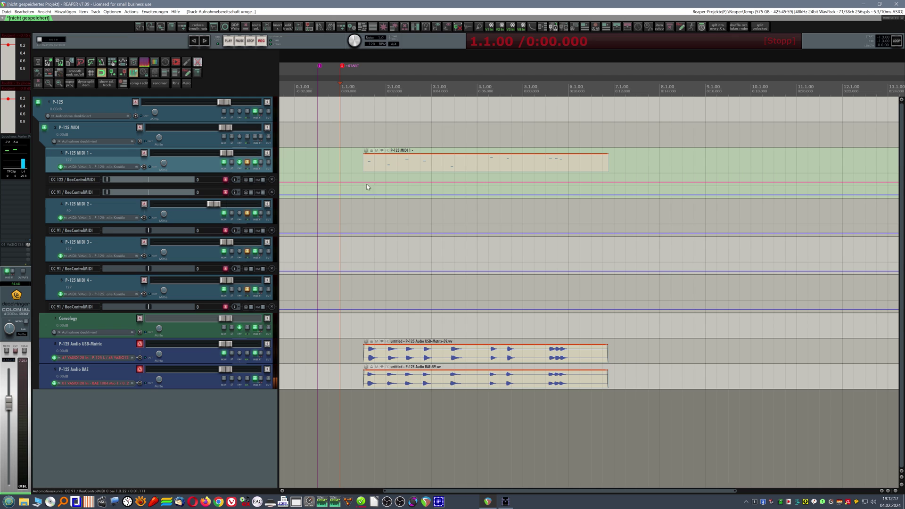
click(365, 156)
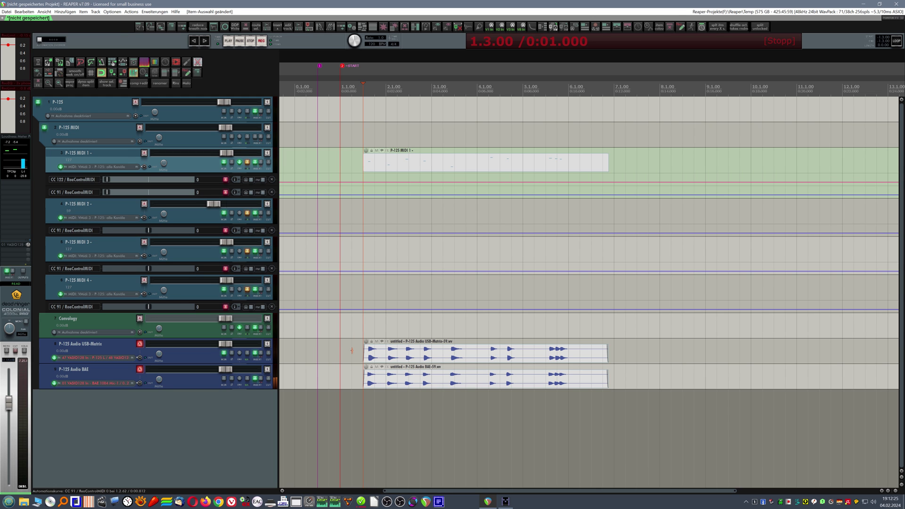
click(163, 361)
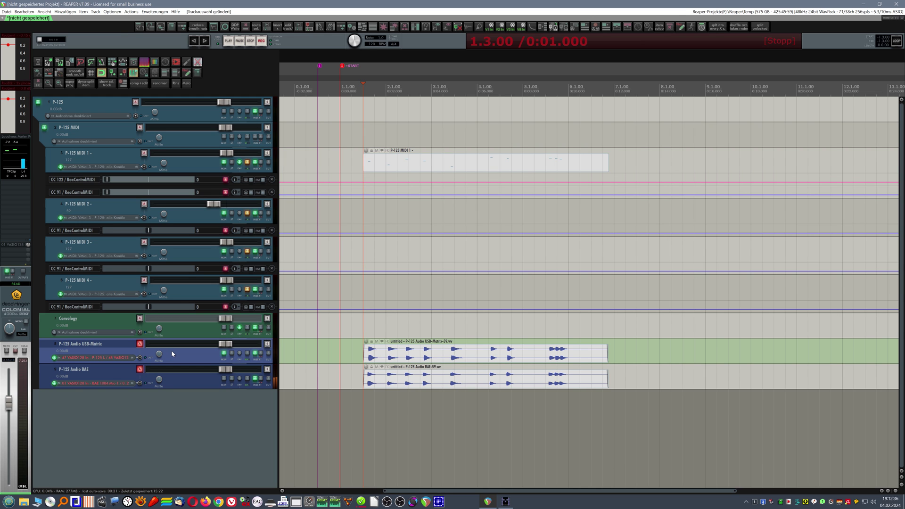
click(76, 373)
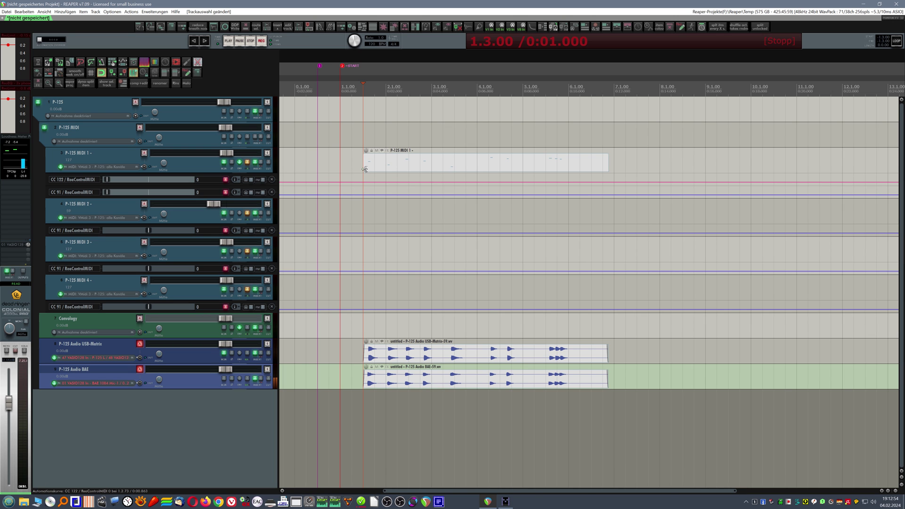
- Zoom in and place the edit cursor at the first MIDI note's start, 1.3.42
scroll(367, 166, up, 8)
scroll(382, 166, up, 2)
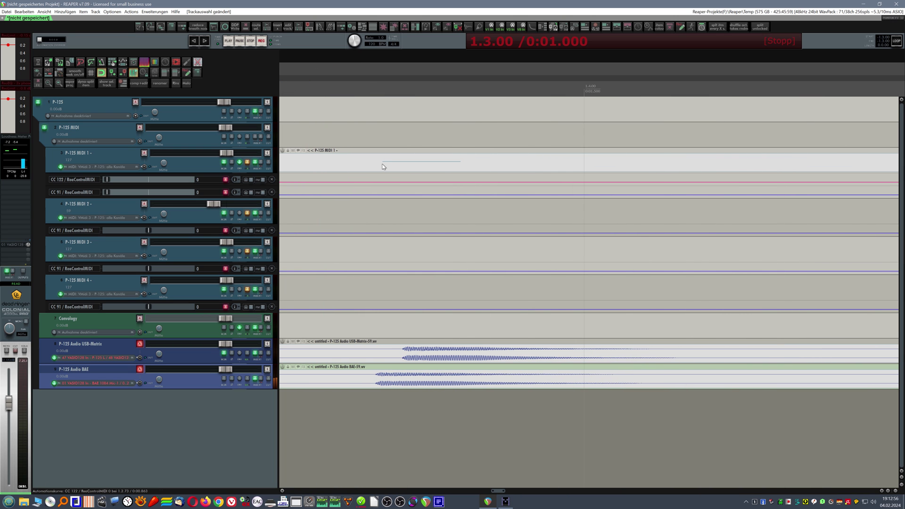
click(387, 121)
click(382, 123)
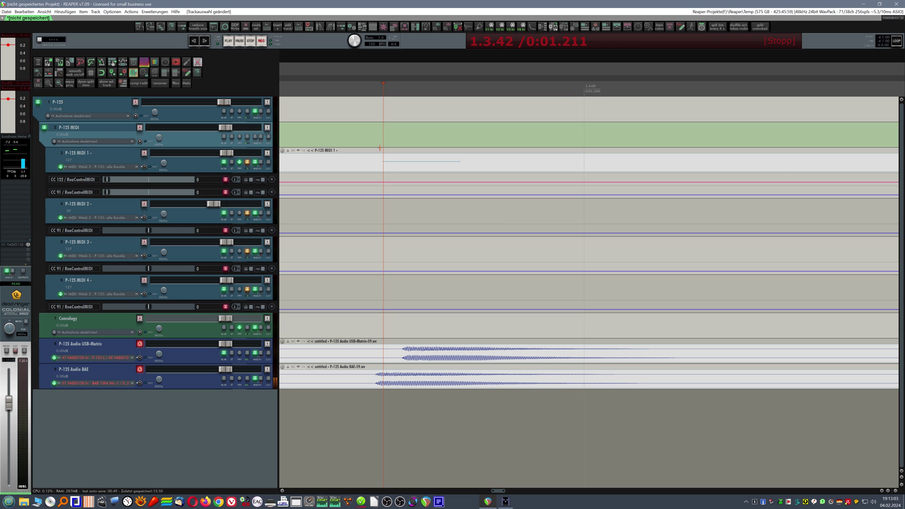
- Compare both P-125 Audio waveform onsets against the cursor, then zoom back out
scroll(379, 160, up, 4)
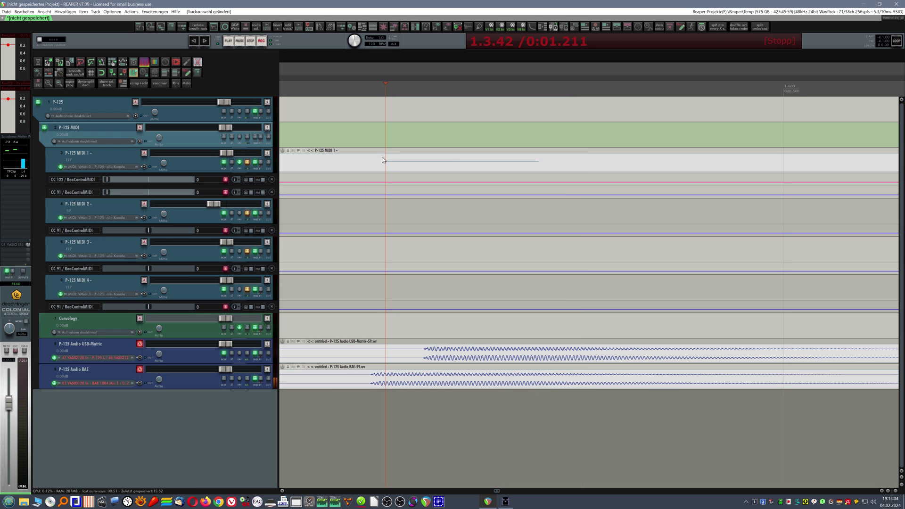
click(384, 117)
scroll(383, 162, up, 4)
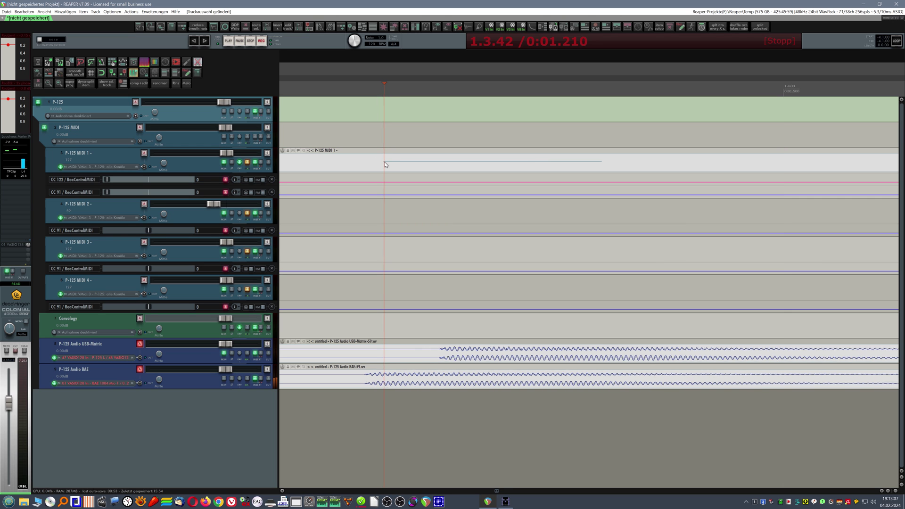
scroll(384, 163, down, 6)
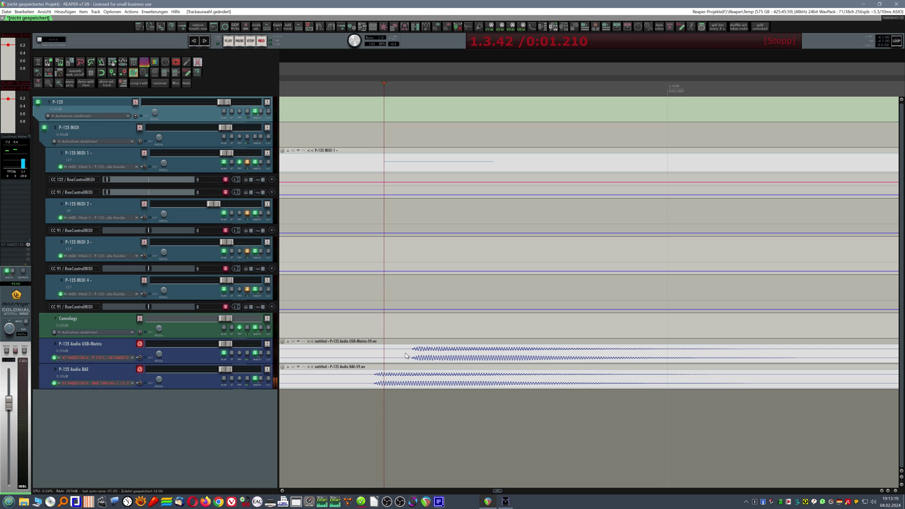
scroll(384, 370, down, 1)
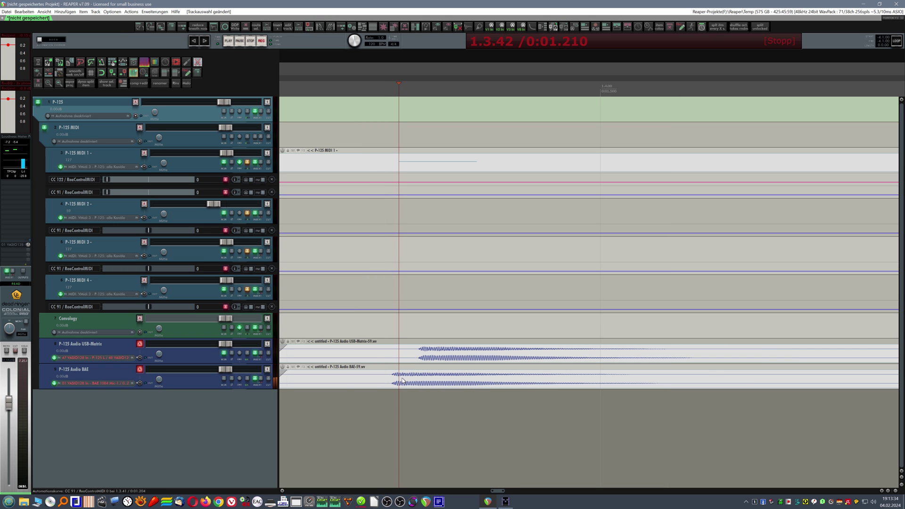
click(120, 369)
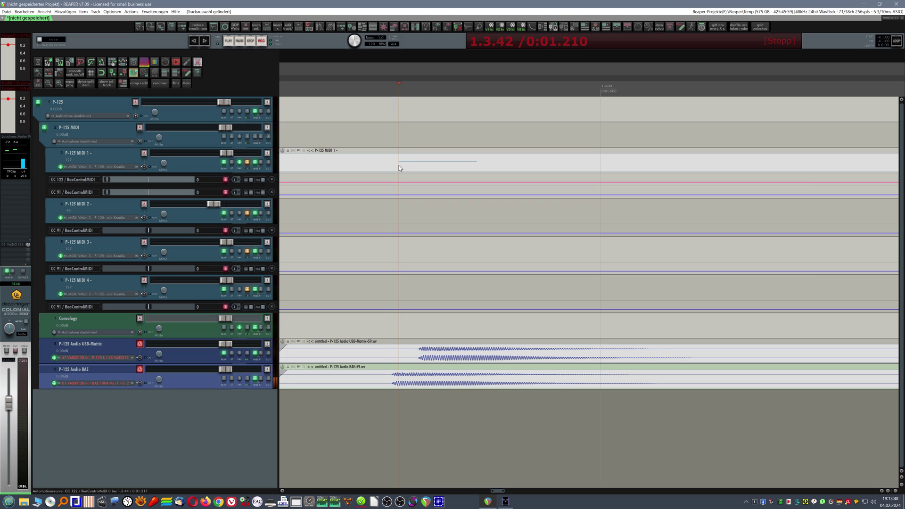
scroll(352, 332, down, 2)
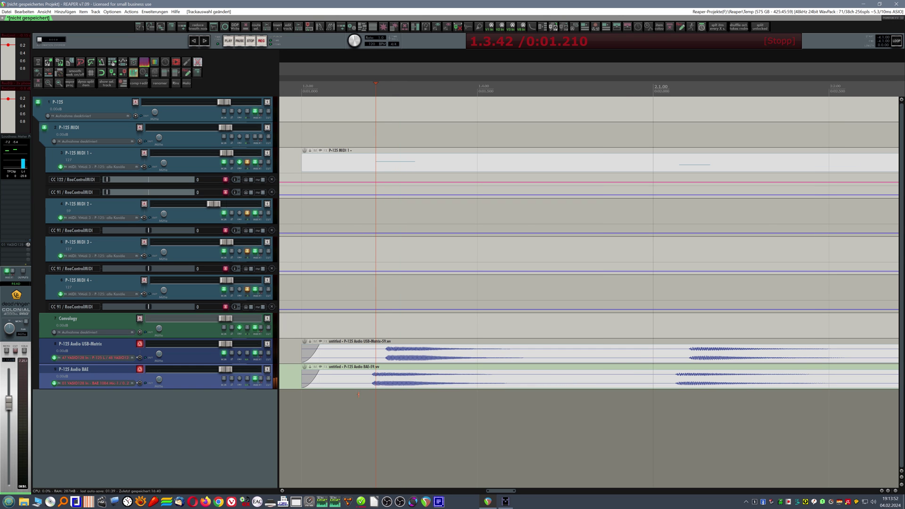
scroll(384, 381, down, 3)
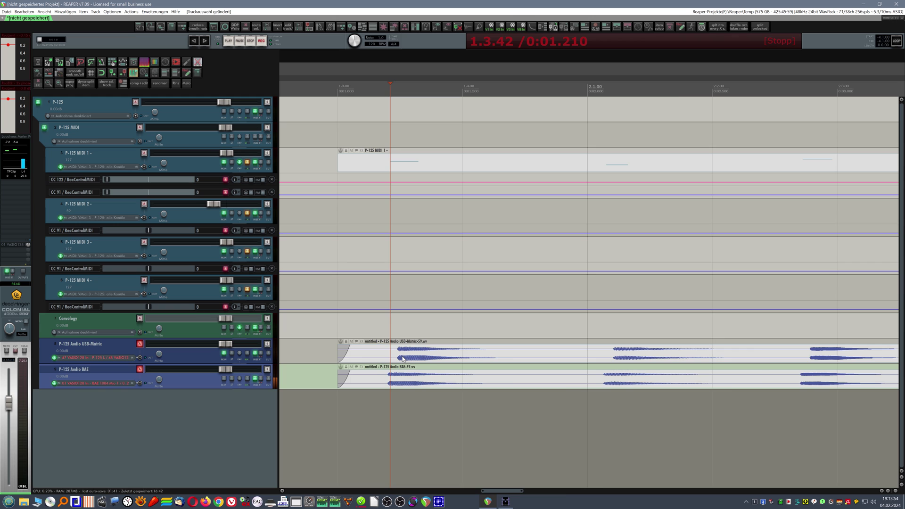
scroll(403, 358, down, 3)
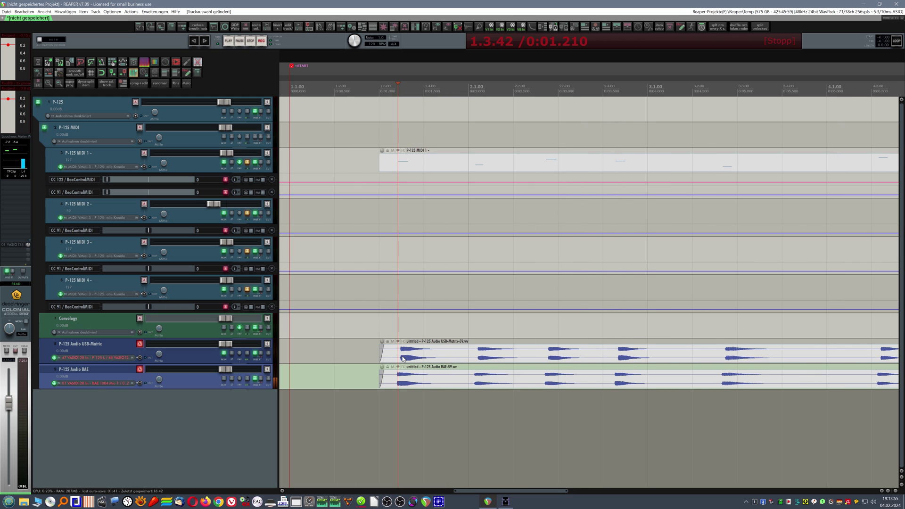
- Shorten the MIDI item, loop its length, trim both audio items to the loop end, and select them
click(389, 158)
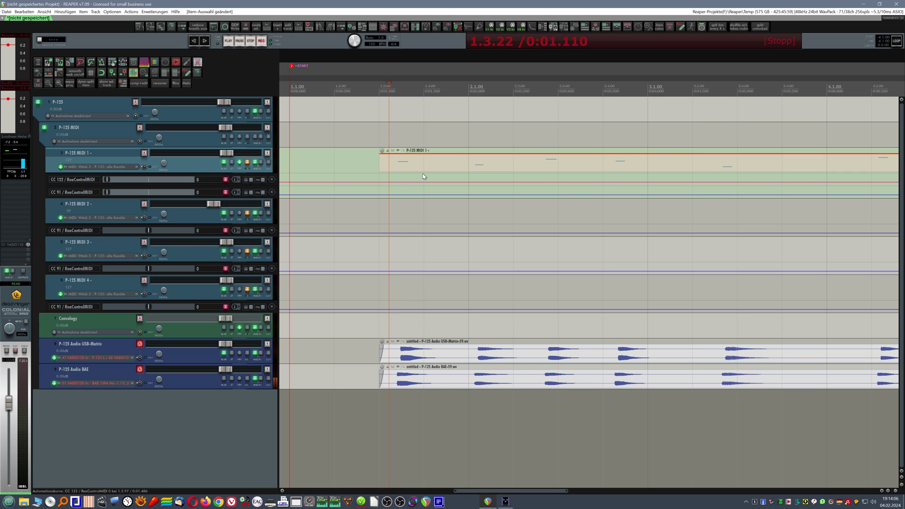
scroll(423, 174, down, 3)
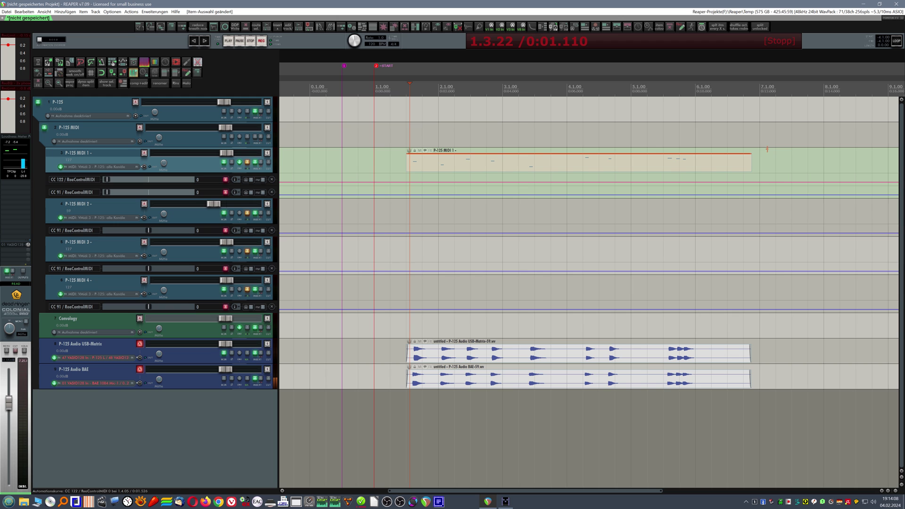
drag(751, 160, 710, 161)
double_click(566, 166)
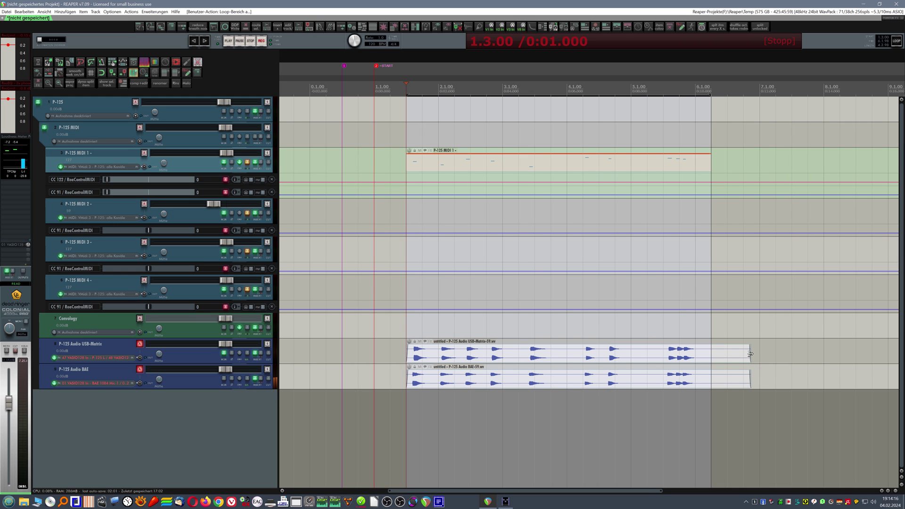
drag(751, 355, 706, 354)
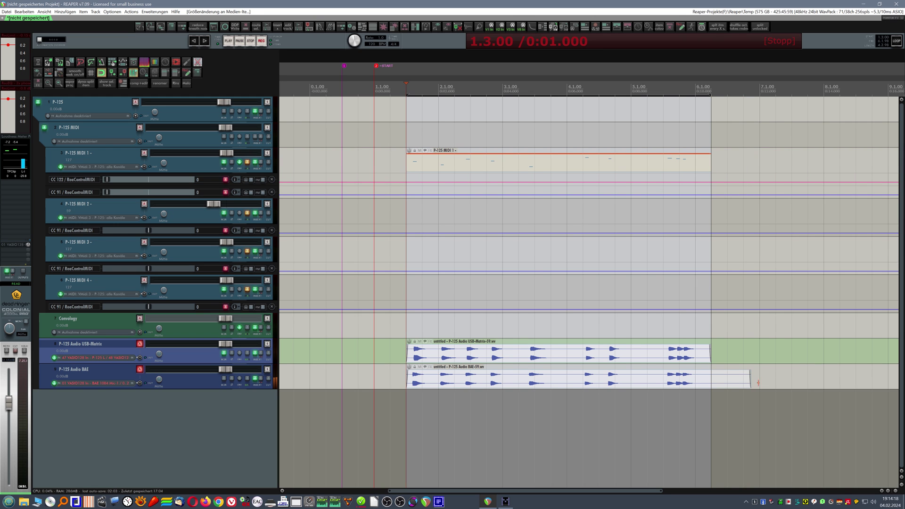
drag(751, 378, 711, 377)
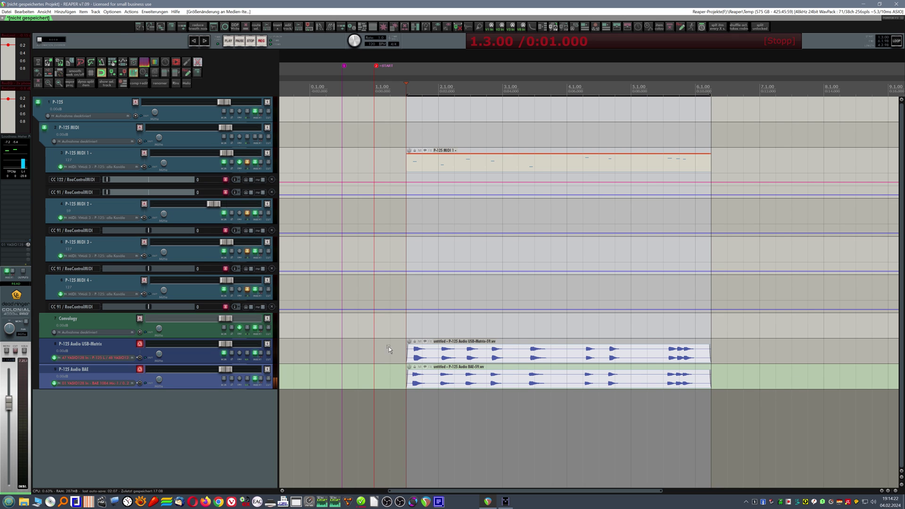
drag(386, 347, 426, 379)
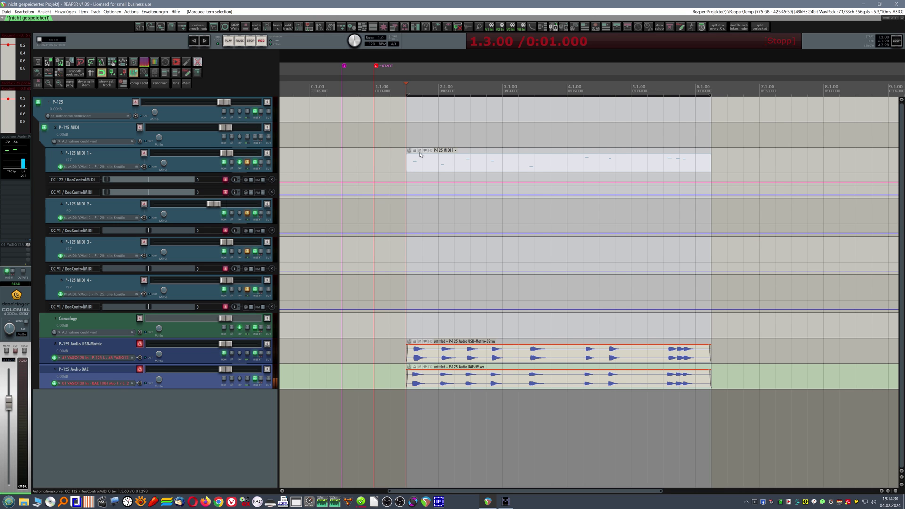
- Switch to 'Auto-Punch in Zeitauswahl' recording and start a new pass from 1.2.00
click(389, 134)
right_click(263, 41)
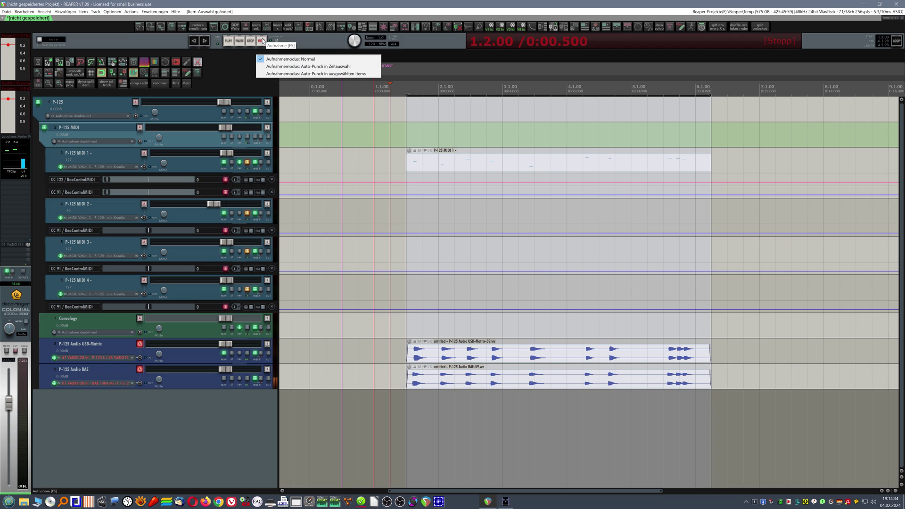
click(314, 67)
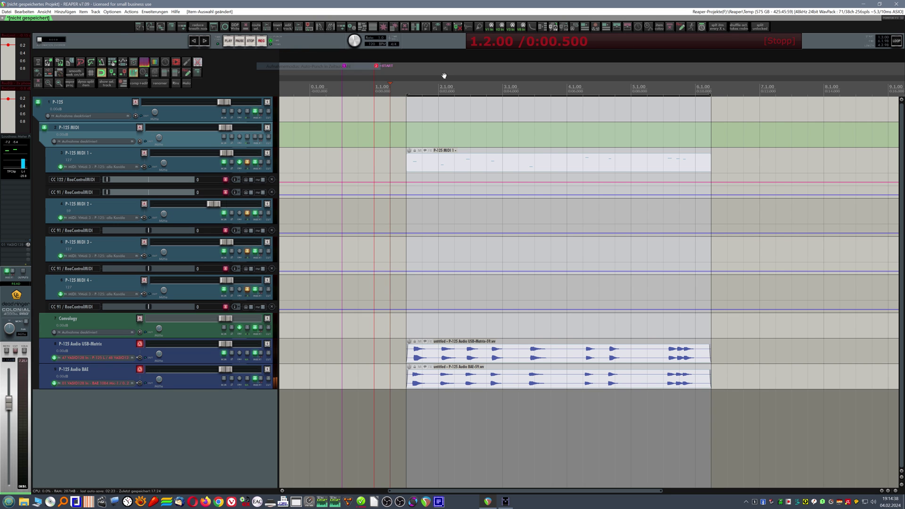
click(389, 372)
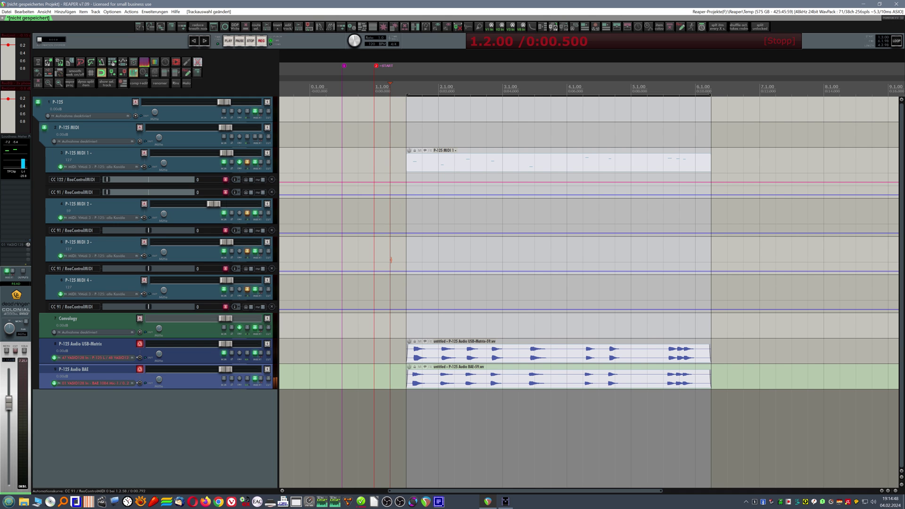
key(ctrl+r)
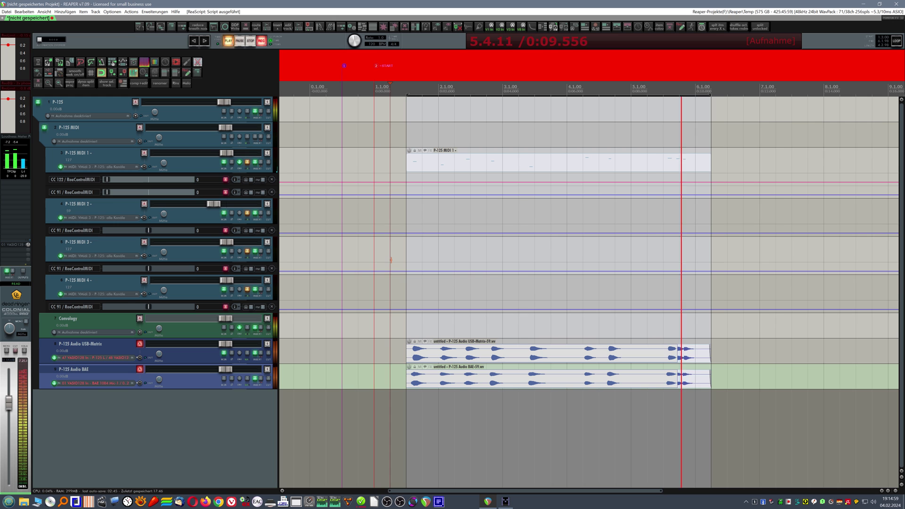
- Stop the recording, finalizing Take 2 on both P-125 Audio tracks
key(space)
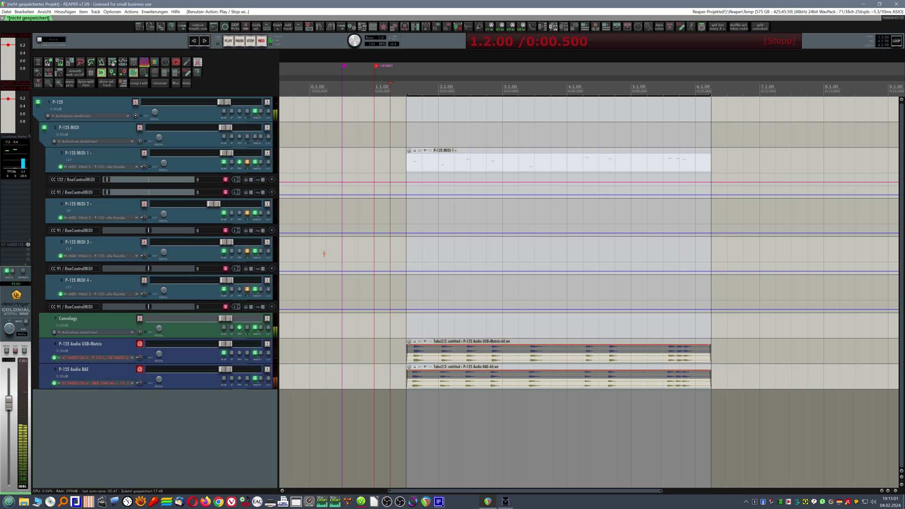
scroll(425, 368, up, 8)
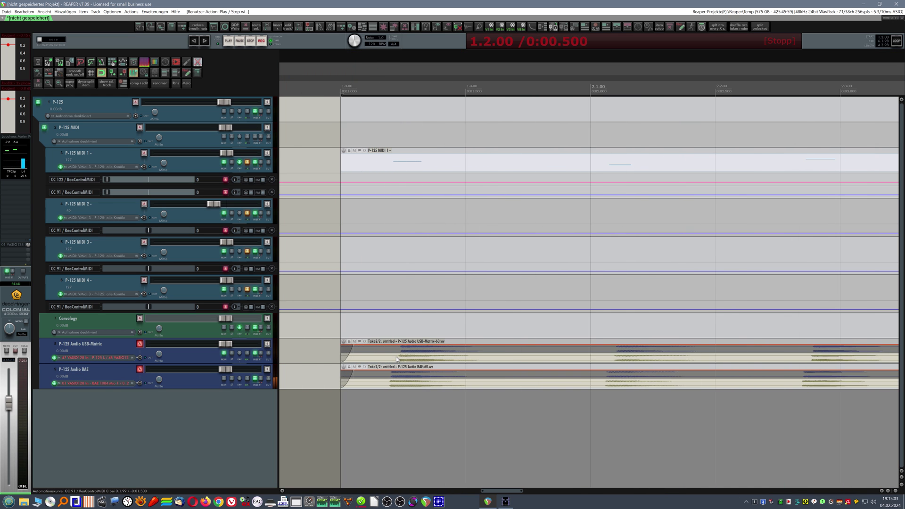
scroll(403, 362, up, 2)
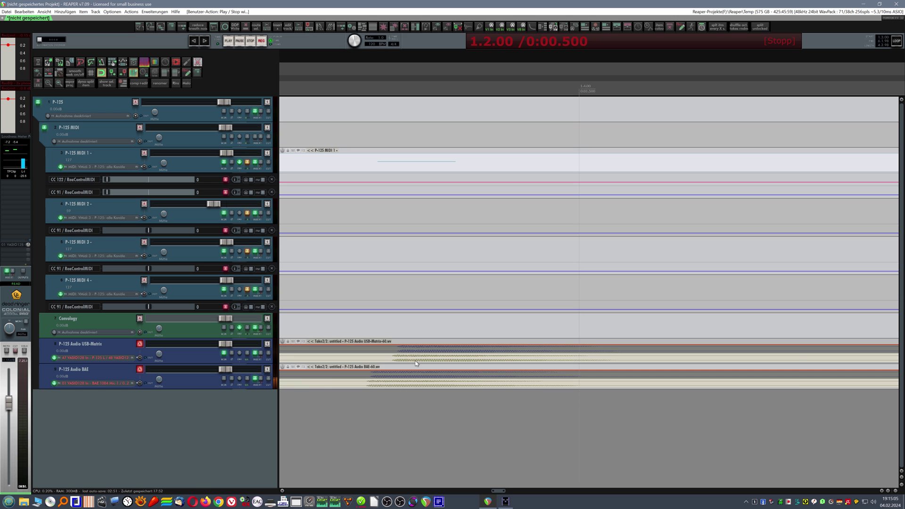
scroll(415, 361, down, 3)
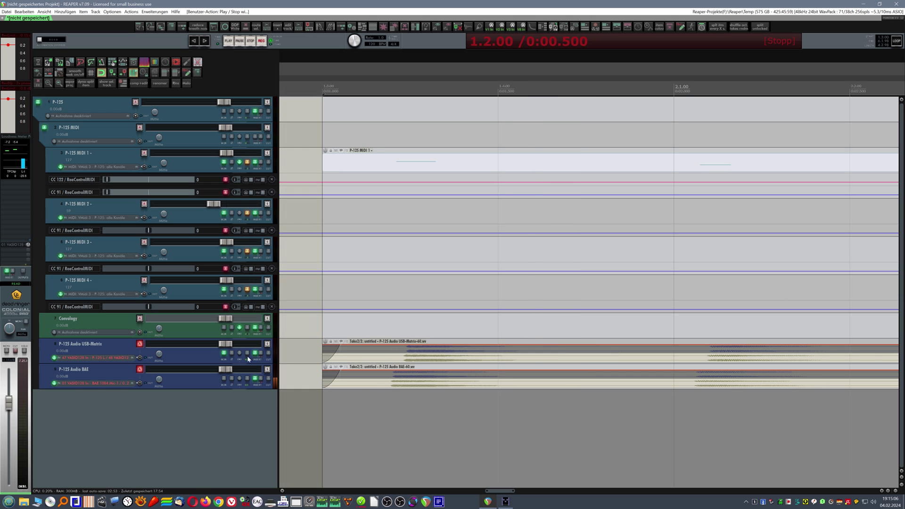
- Select the USB-Matrix, BAE and P-125 MIDI 1 tracks to compare their item starts
click(193, 363)
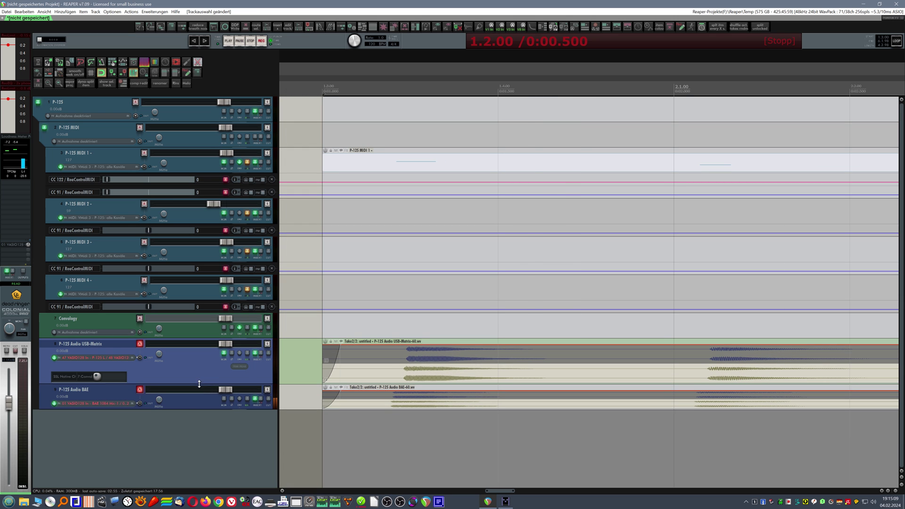
click(192, 409)
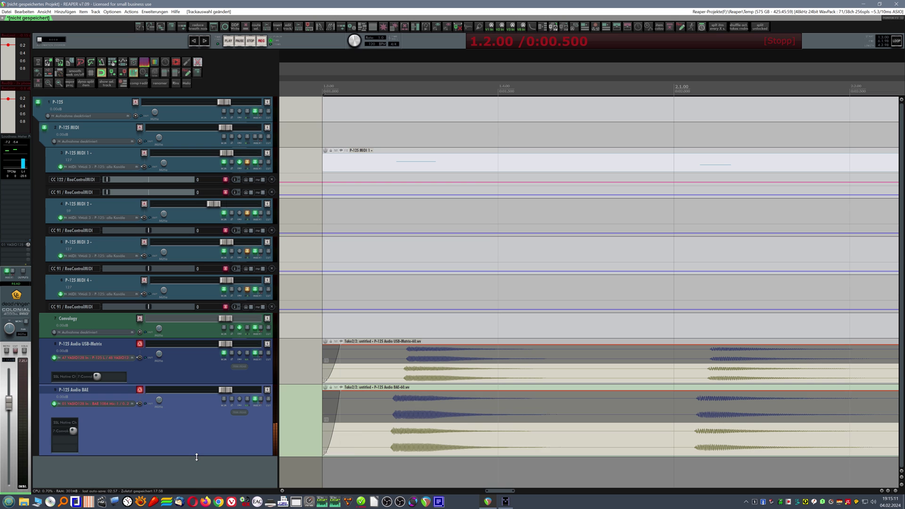
scroll(406, 432, up, 3)
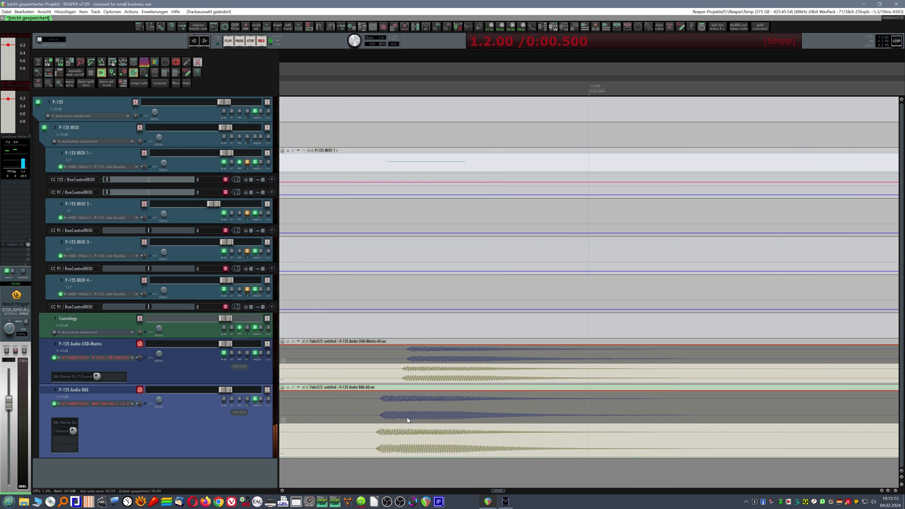
scroll(408, 420, down, 3)
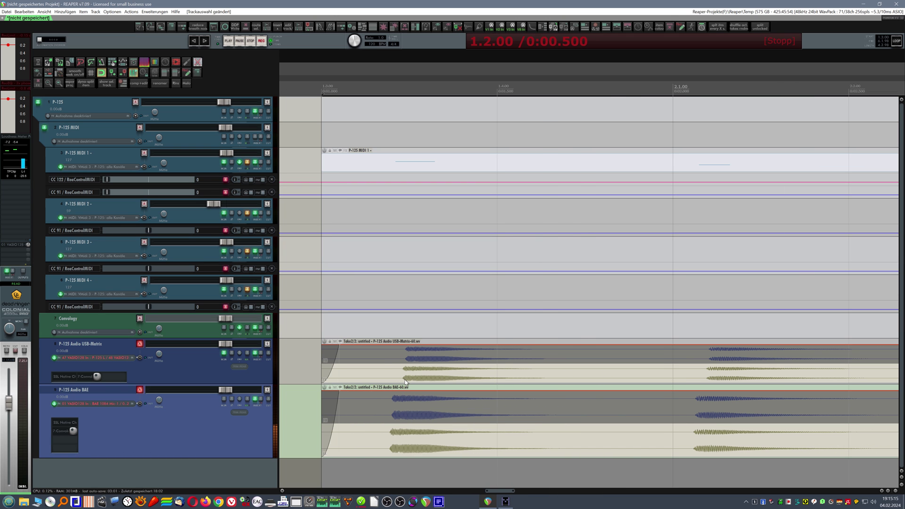
click(397, 176)
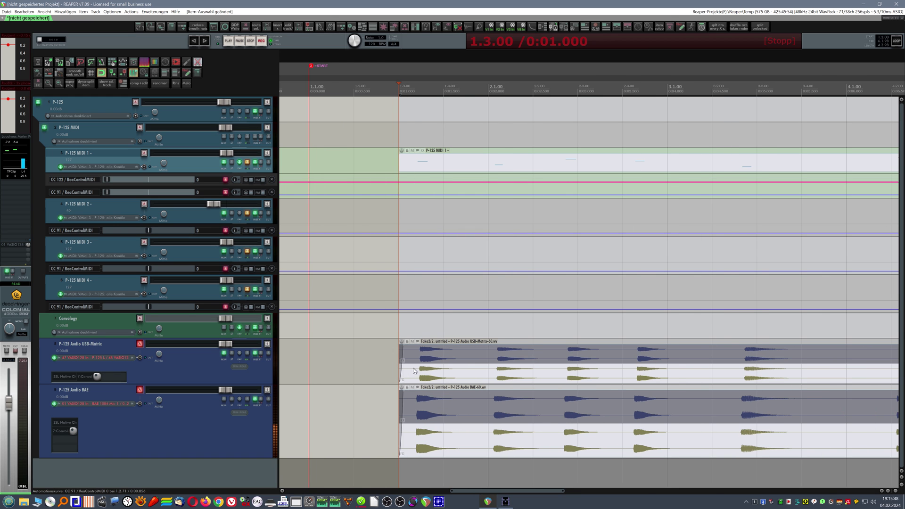
- Record a third take from 1.2.00 onto both P-125 Audio tracks, starting on USB-Matrix
click(349, 369)
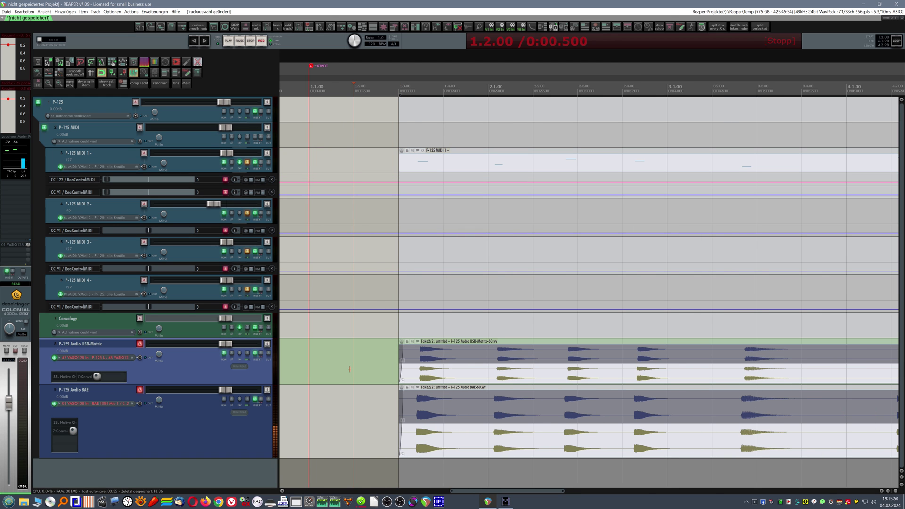
key(ctrl+r)
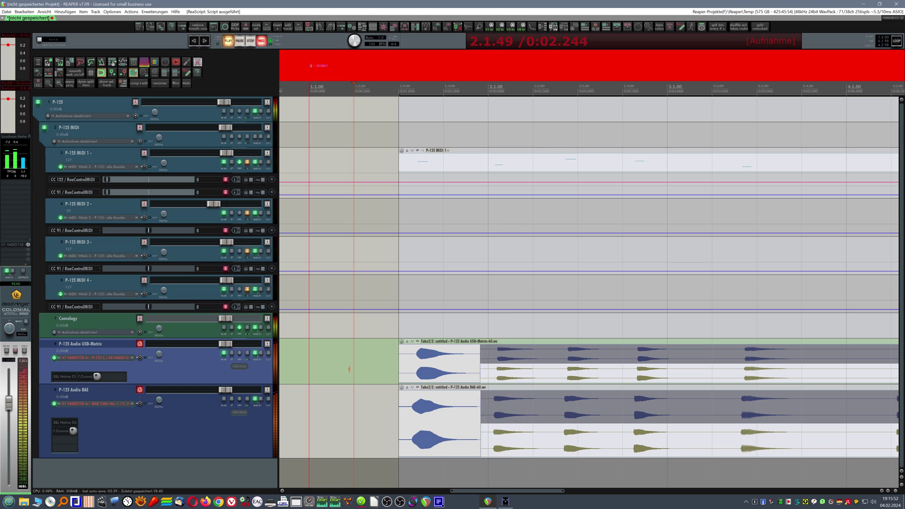
scroll(400, 296, down, 3)
scroll(400, 296, down, 2)
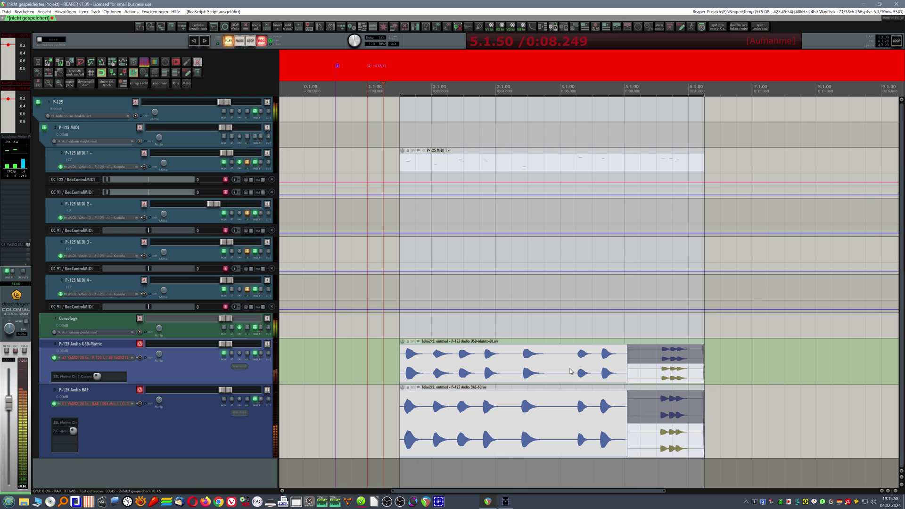
key(space)
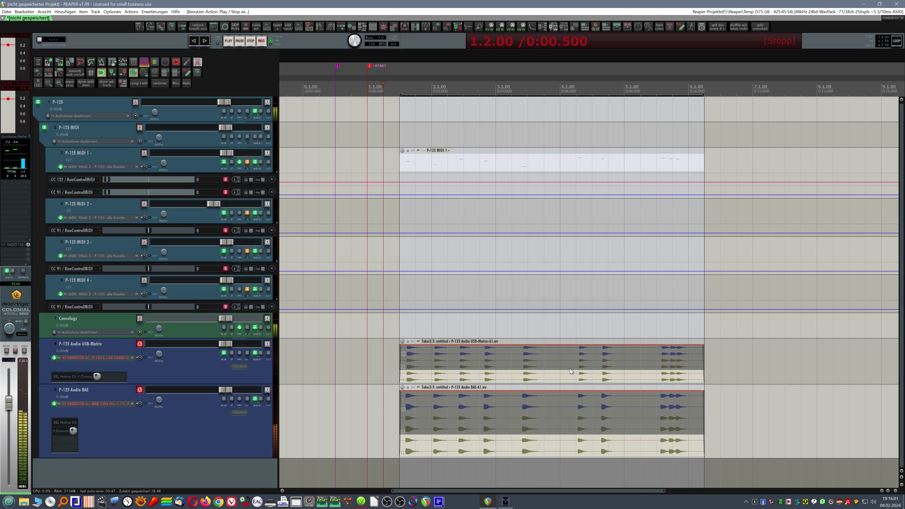
- Zoom in and out to inspect the Take 3/3 items against the P-125 MIDI 1 item
scroll(400, 373, up, 6)
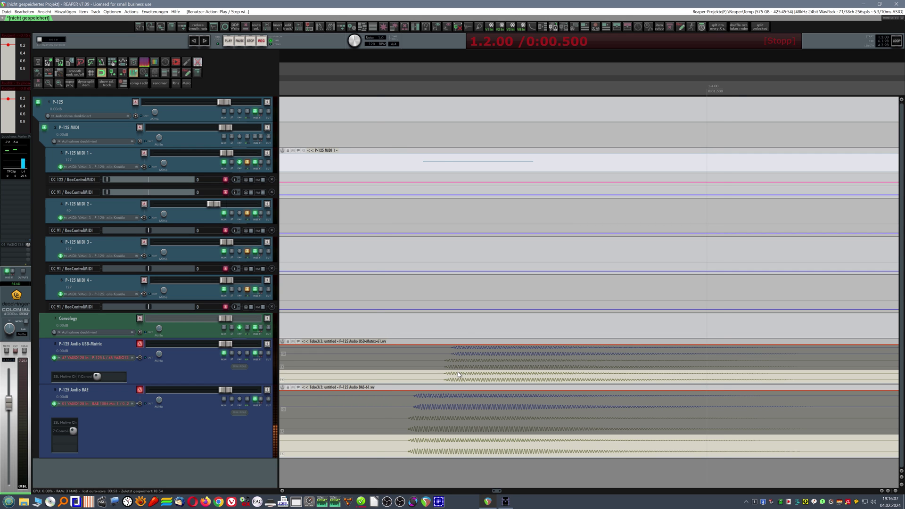
scroll(458, 374, down, 3)
scroll(458, 374, down, 6)
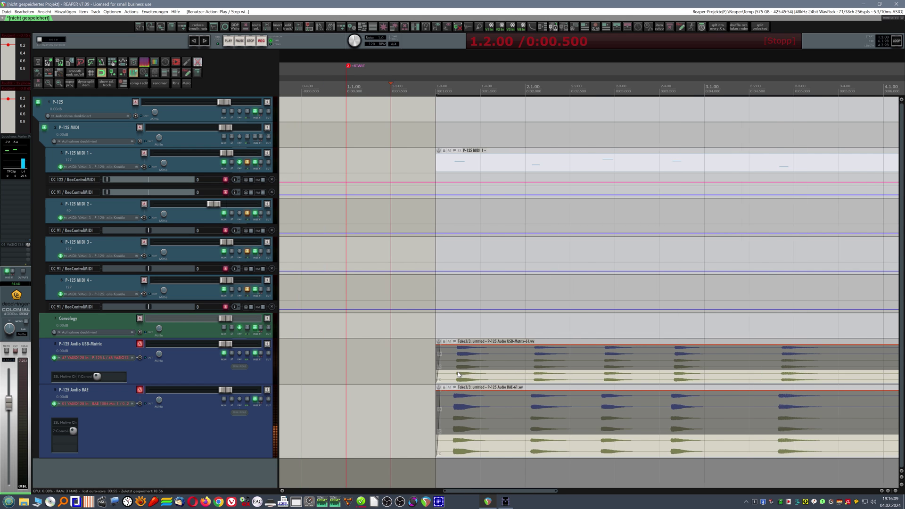
scroll(620, 380, up, 8)
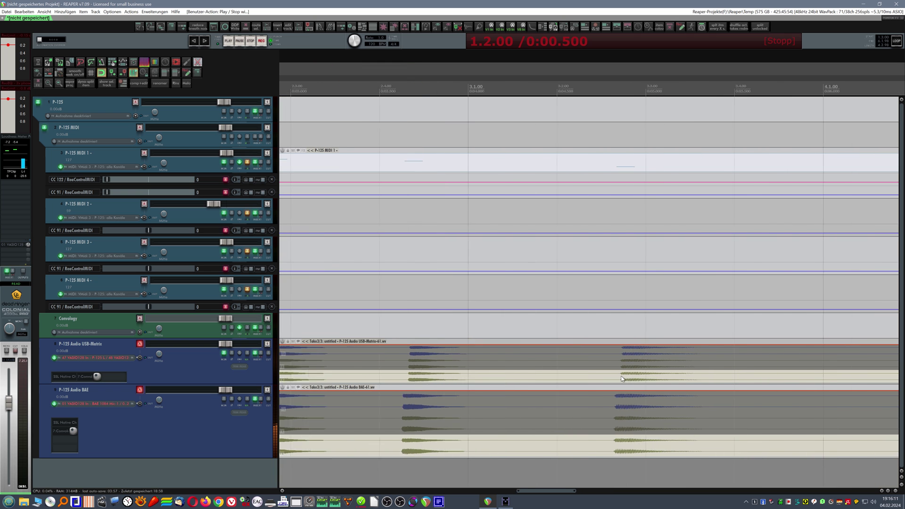
scroll(620, 380, down, 8)
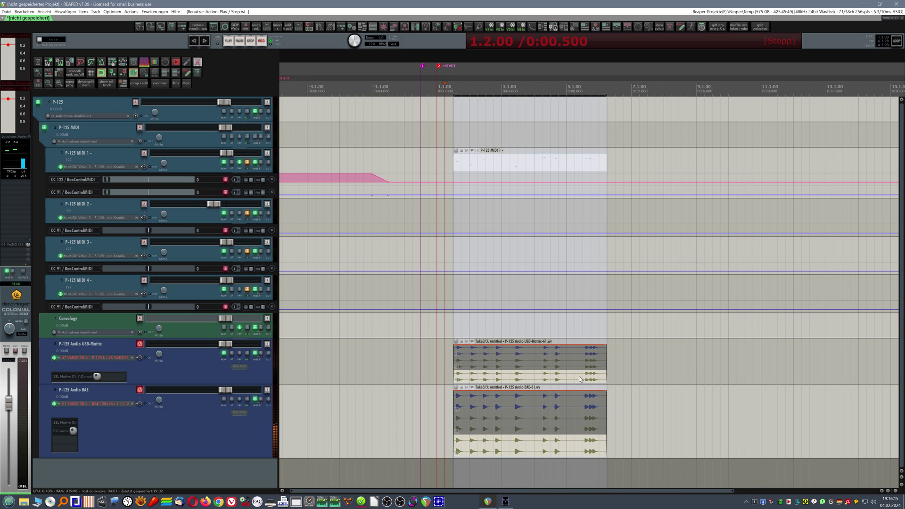
scroll(572, 375, up, 8)
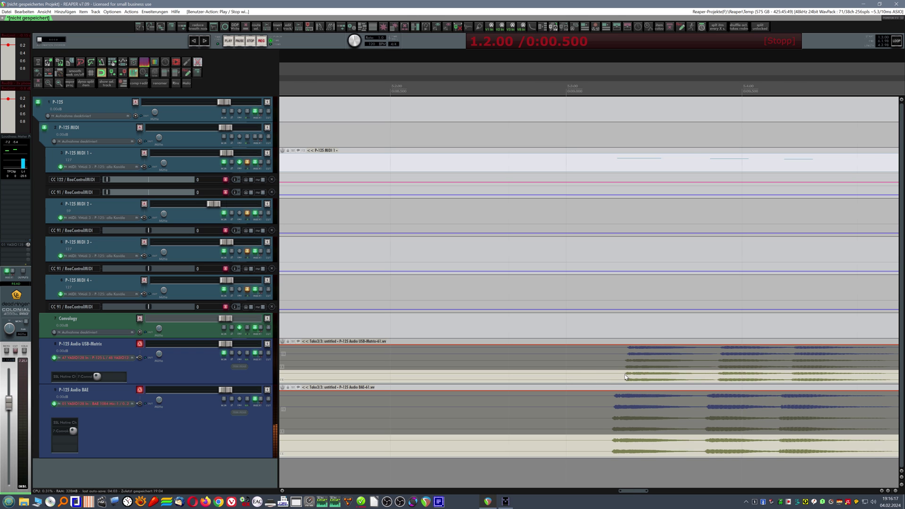
scroll(626, 377, up, 2)
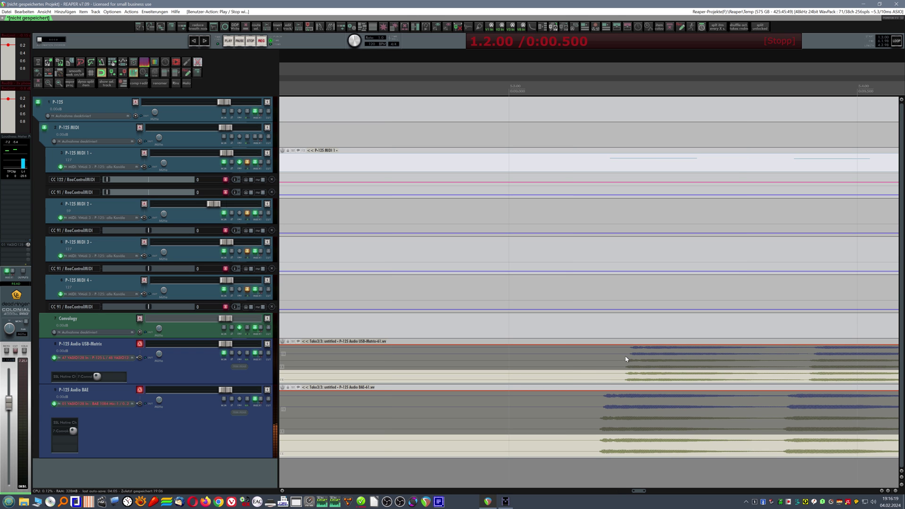
scroll(627, 373, down, 5)
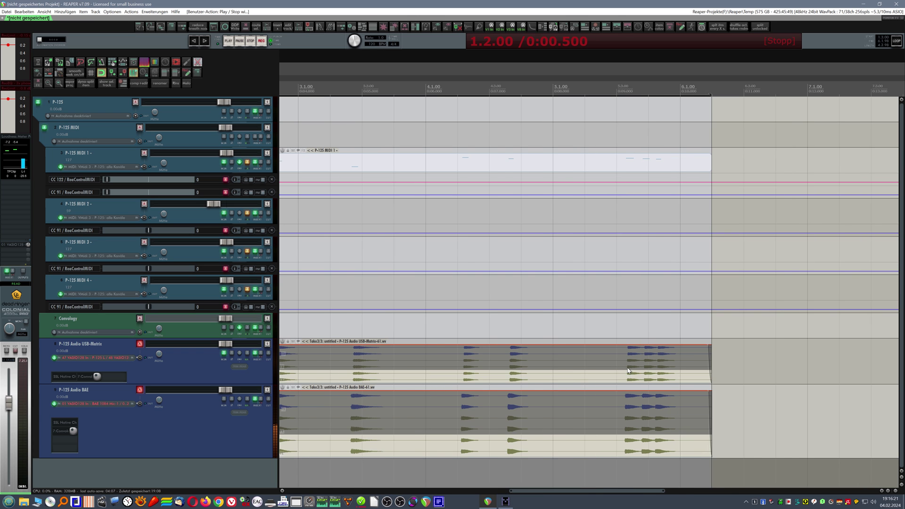
scroll(632, 382, down, 2)
scroll(546, 384, down, 2)
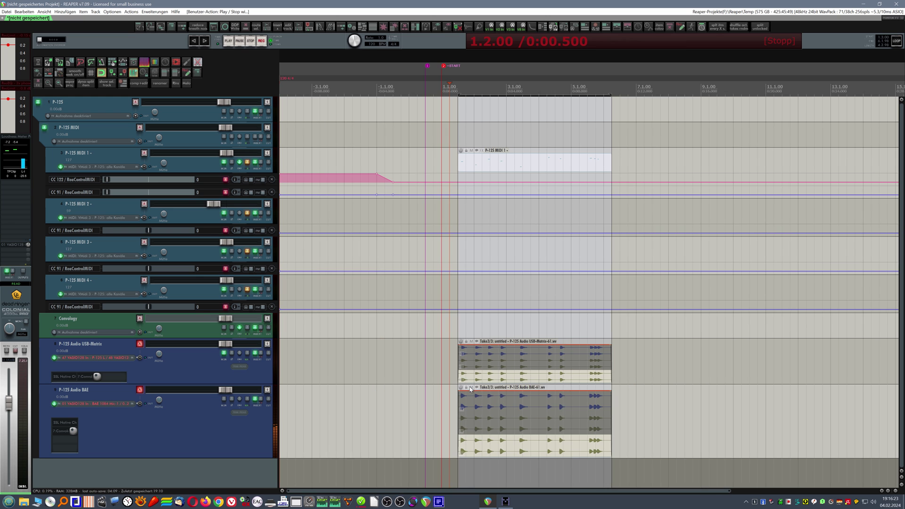
scroll(465, 387, up, 4)
scroll(447, 378, up, 4)
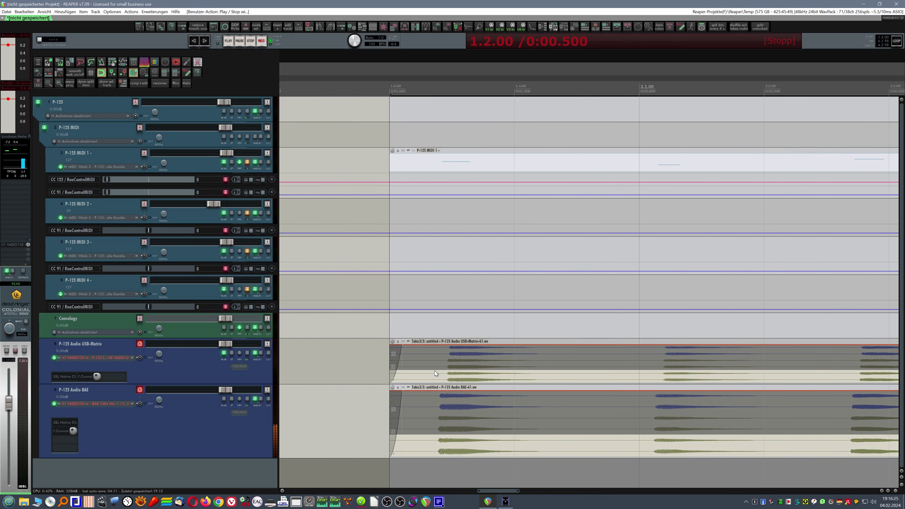
scroll(435, 373, down, 2)
scroll(424, 371, down, 2)
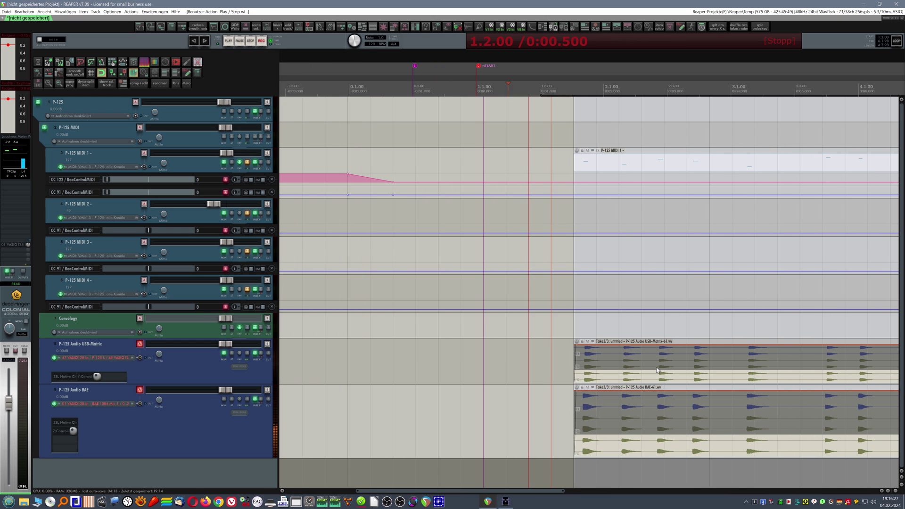
scroll(455, 372, down, 4)
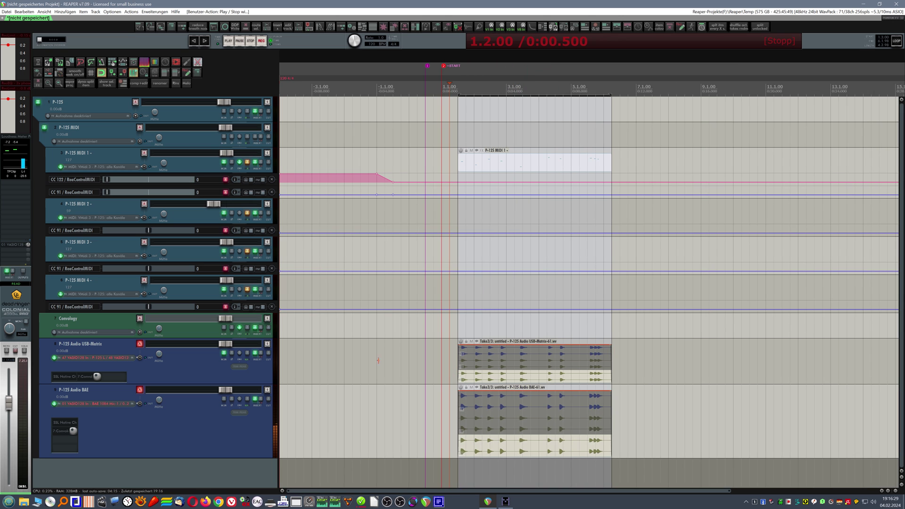
- Undo the latest recording pass and delete both recorded P-125 Audio items
click(81, 63)
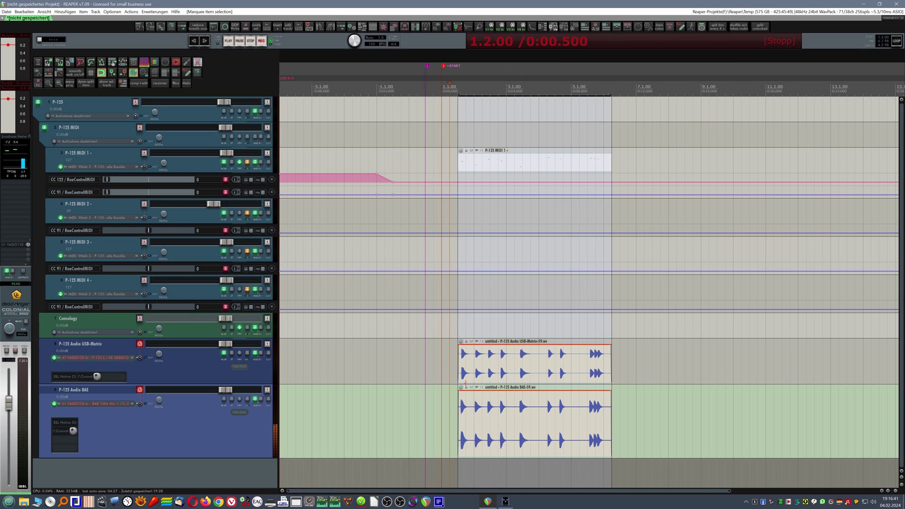
drag(445, 330, 538, 462)
key(Delete)
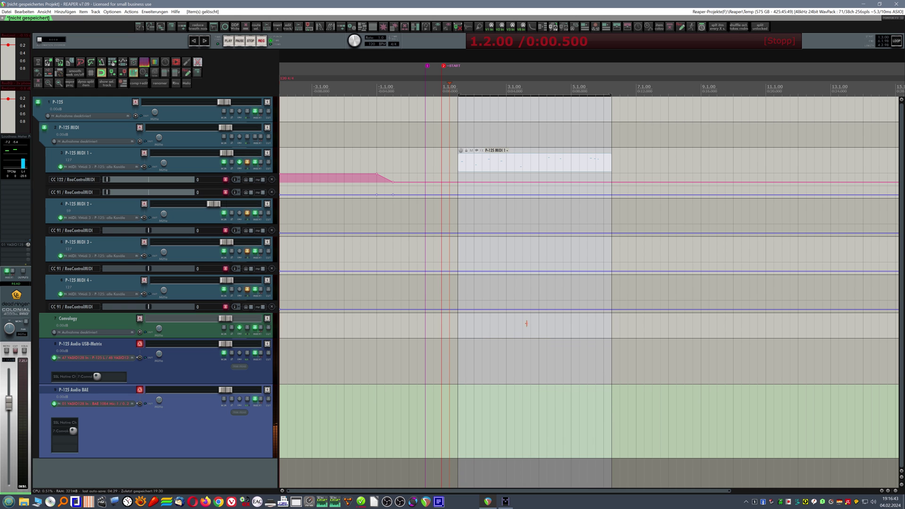
scroll(460, 181, up, 4)
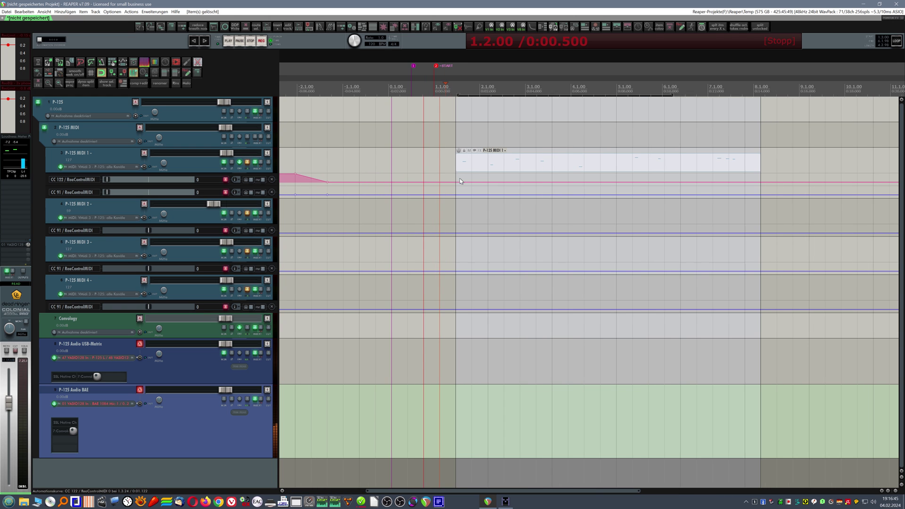
- Select all notes in the P-125 MIDI 1 item and pack them into a monophonic line
double_click(483, 166)
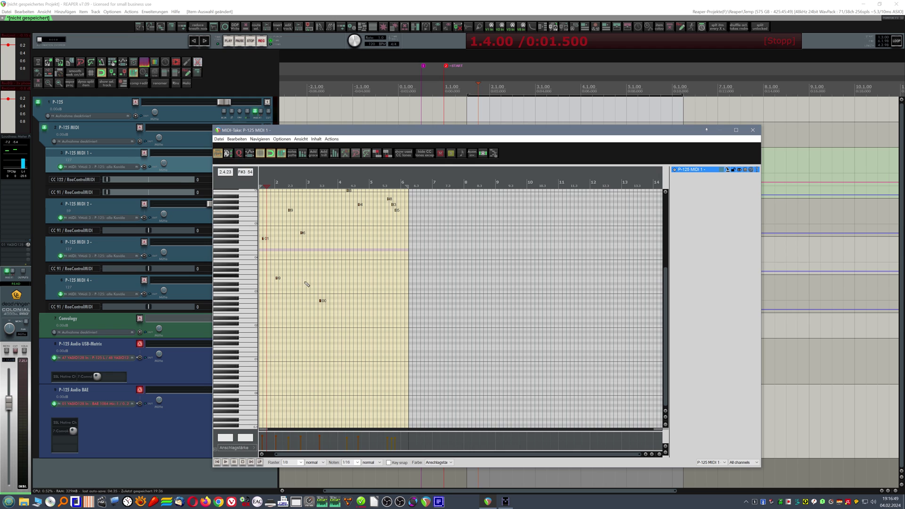
key(ctrl+a)
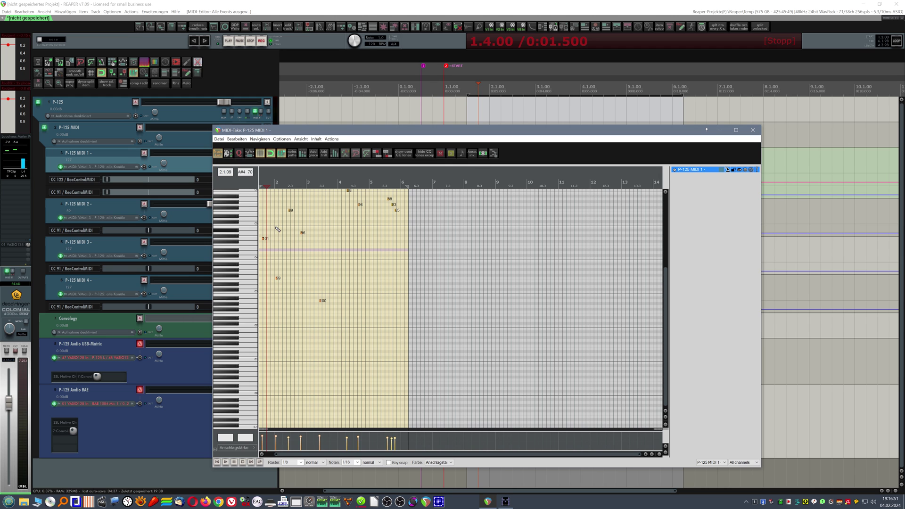
scroll(464, 175, up, 2)
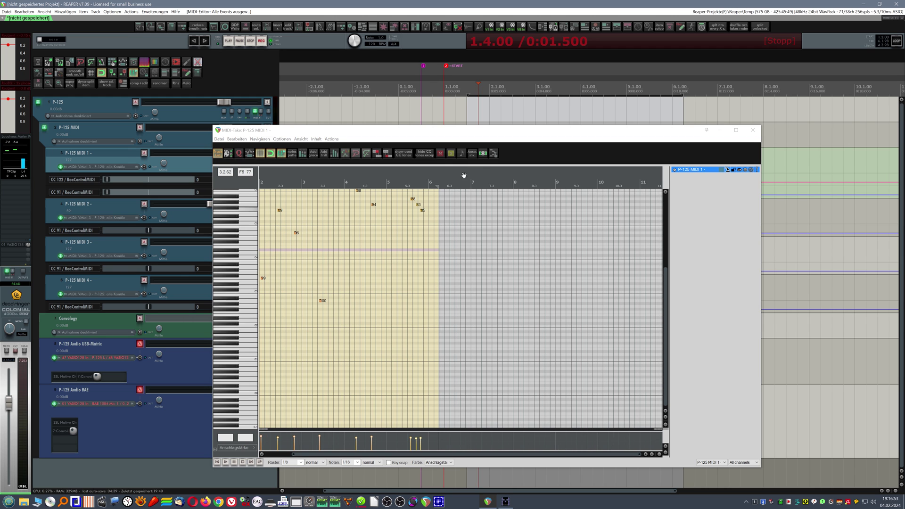
click(493, 153)
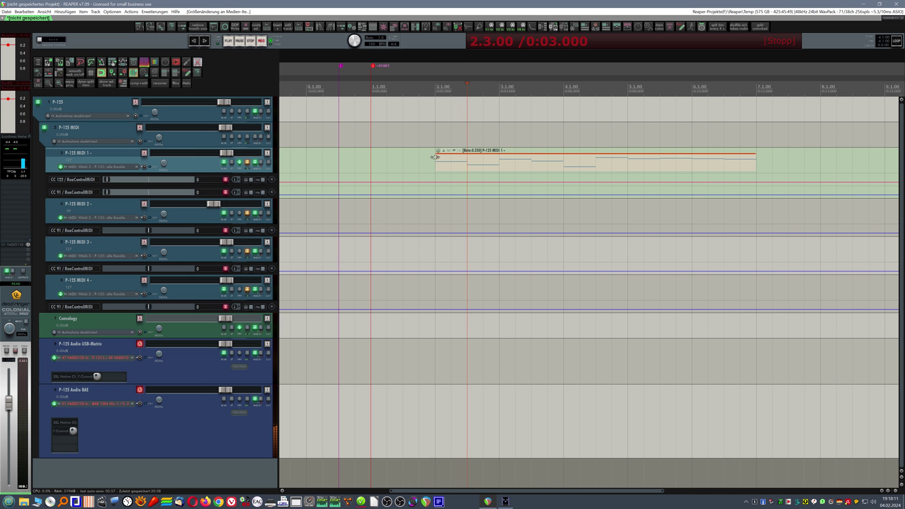
click(435, 156)
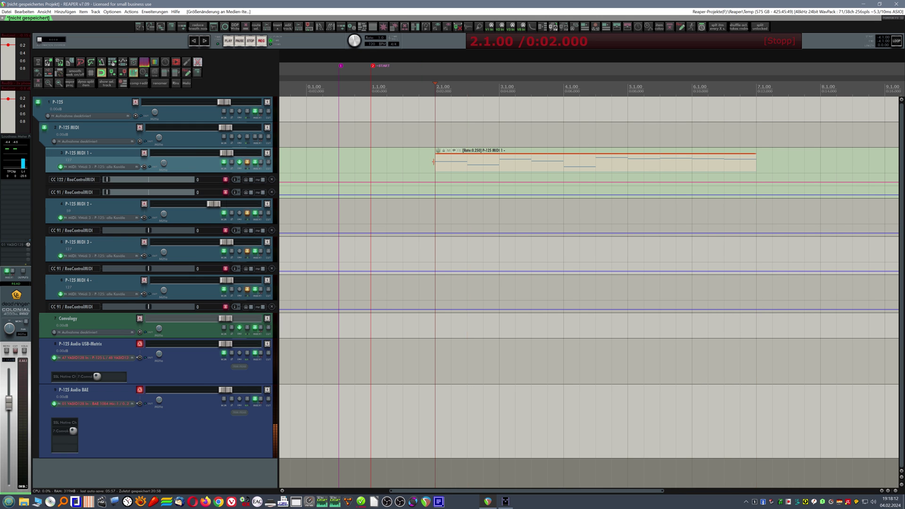
- Shorten all the MIDI notes to about half length and close the MIDI editor
double_click(460, 166)
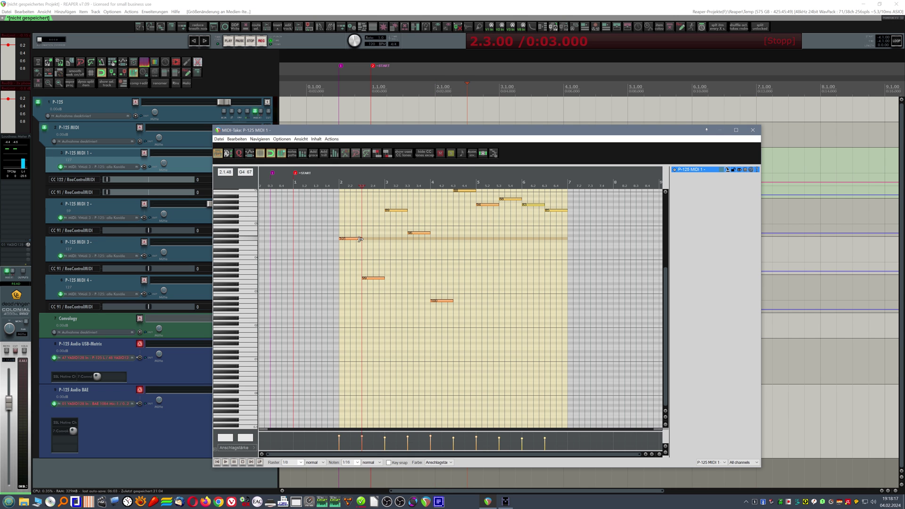
drag(360, 239, 348, 241)
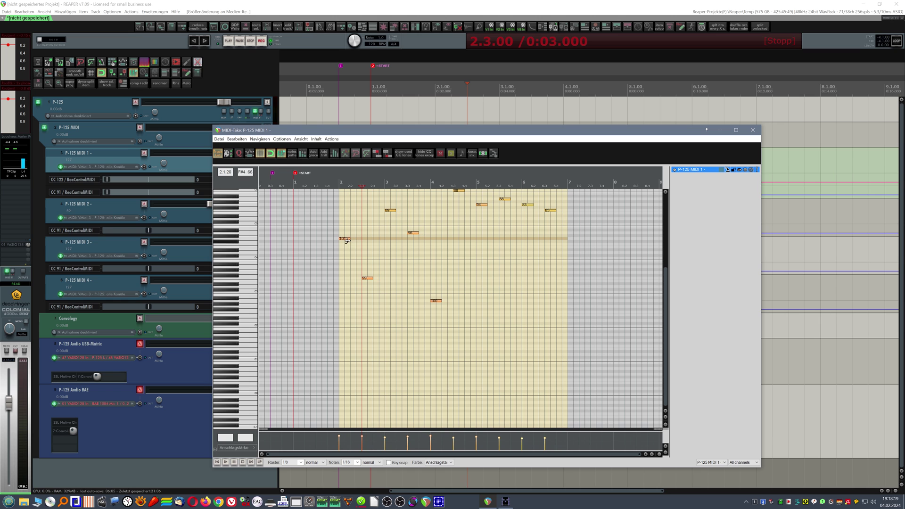
click(754, 130)
scroll(445, 175, down, 3)
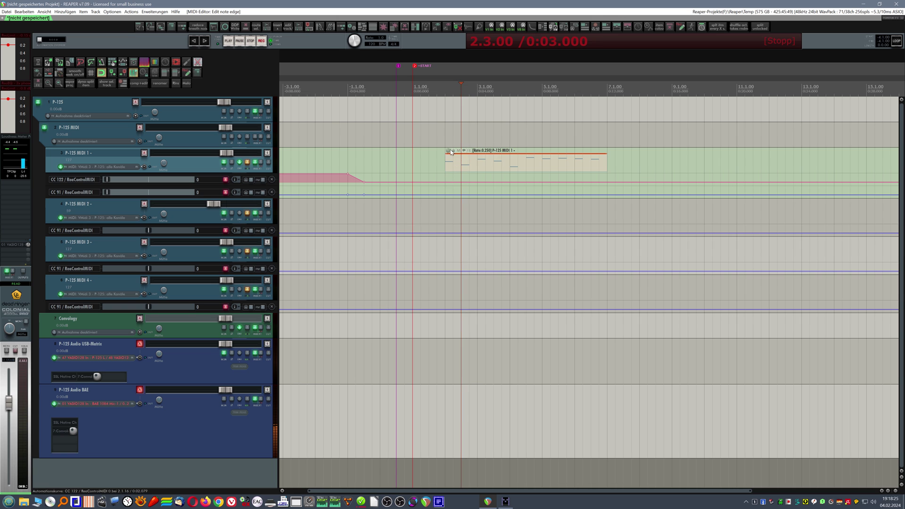
- Record the shortened MIDI part from 1.4.00 onto both P-125 Audio tracks
scroll(449, 172, up, 3)
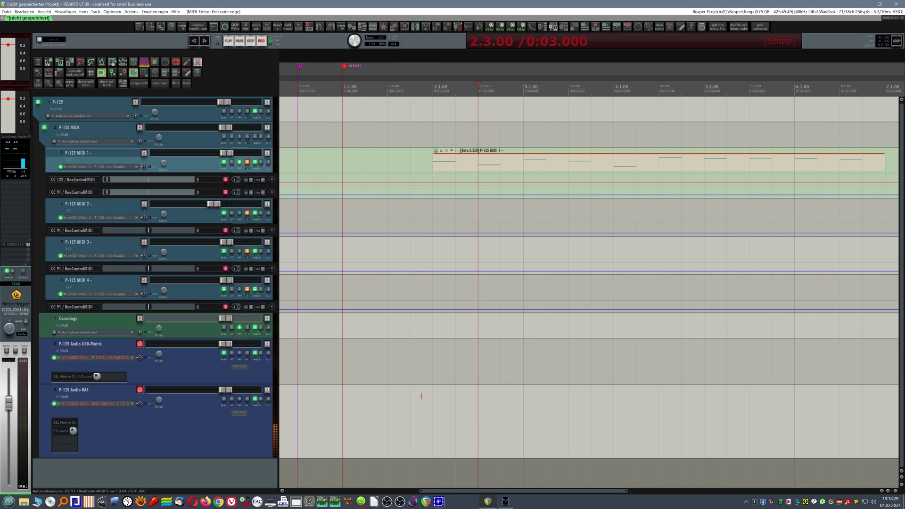
click(413, 356)
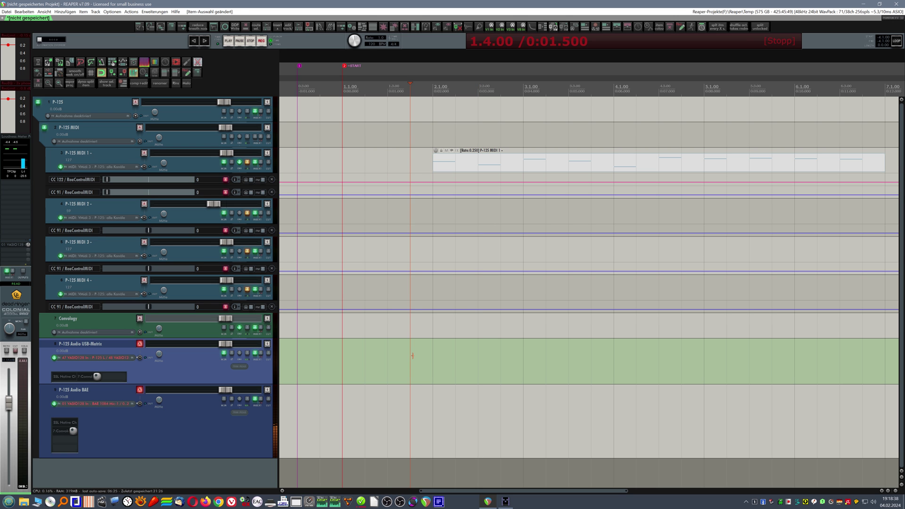
key(ctrl+r)
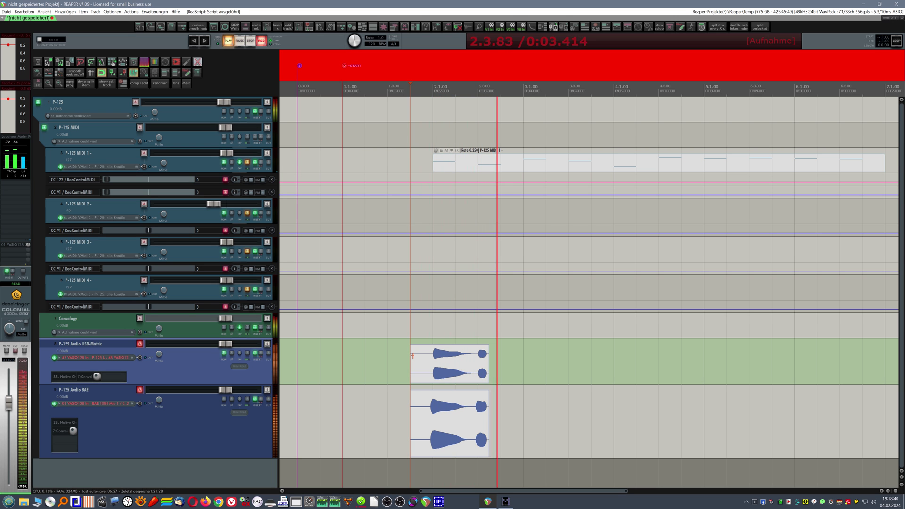
scroll(406, 334, down, 3)
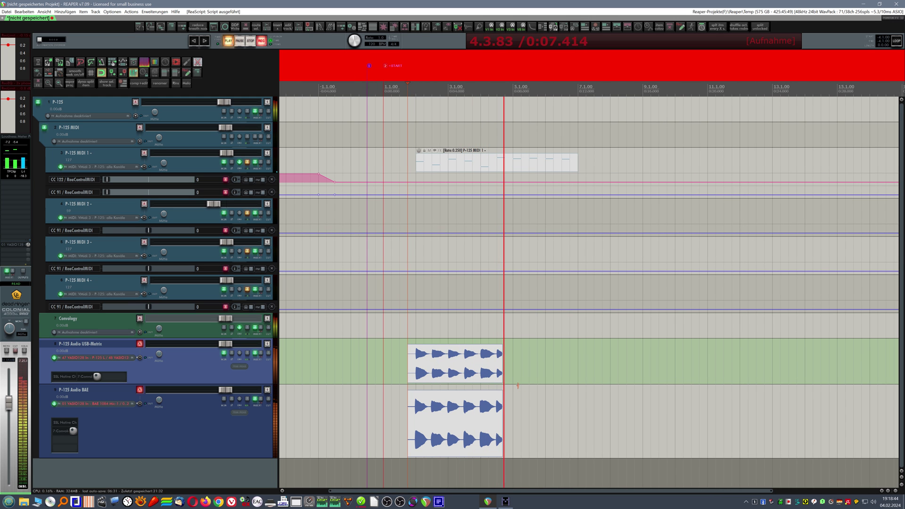
key(space)
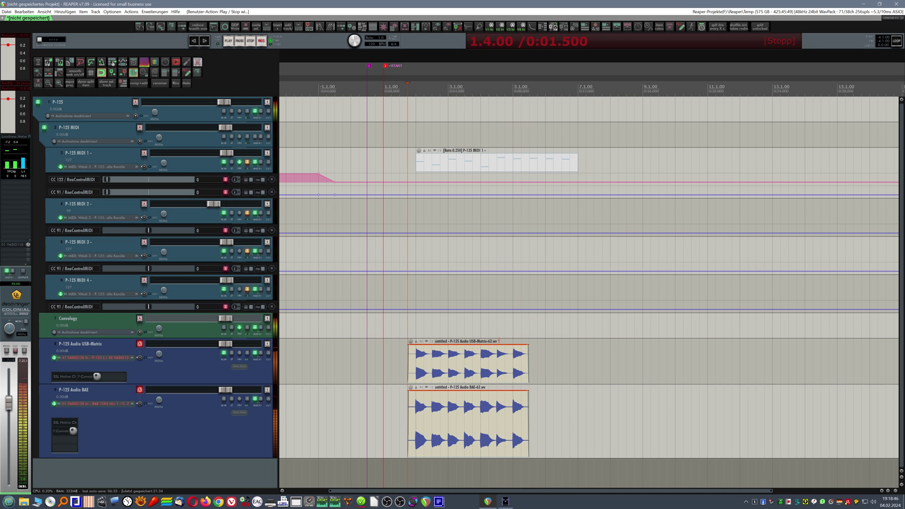
scroll(388, 371, up, 5)
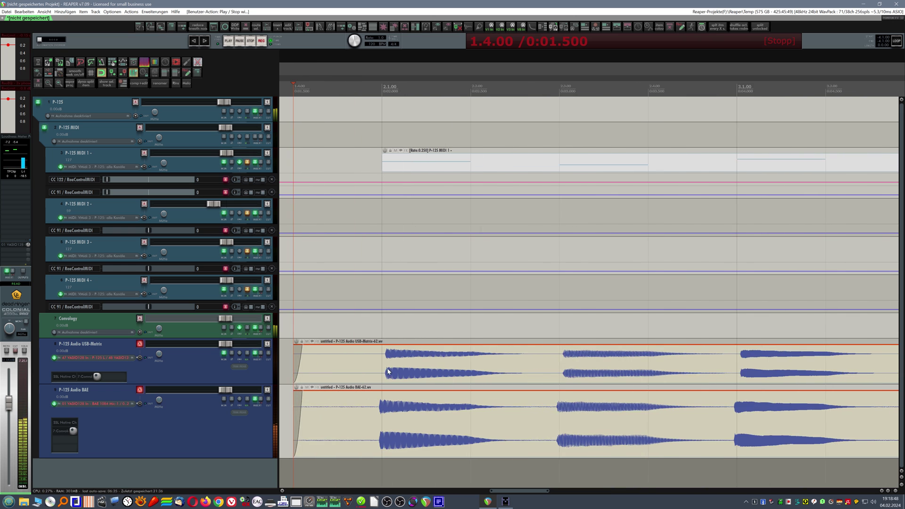
scroll(385, 372, up, 2)
scroll(380, 414, up, 2)
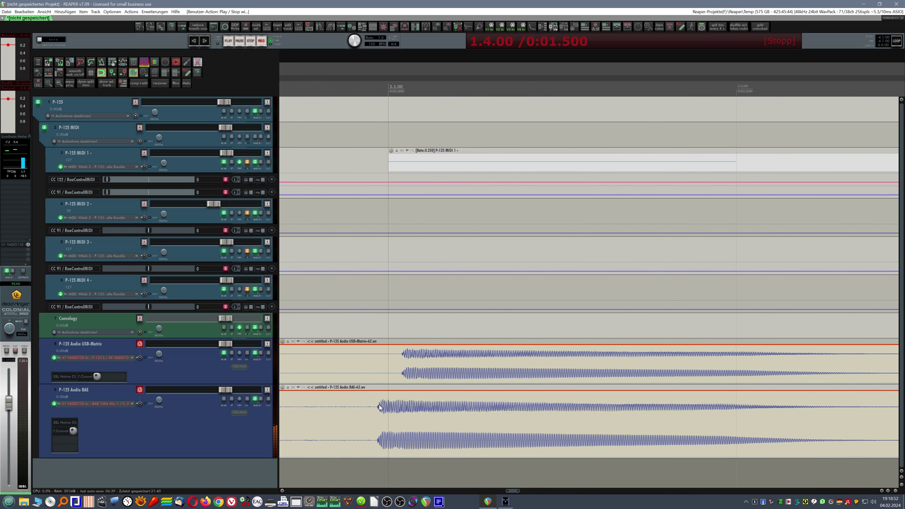
click(380, 407)
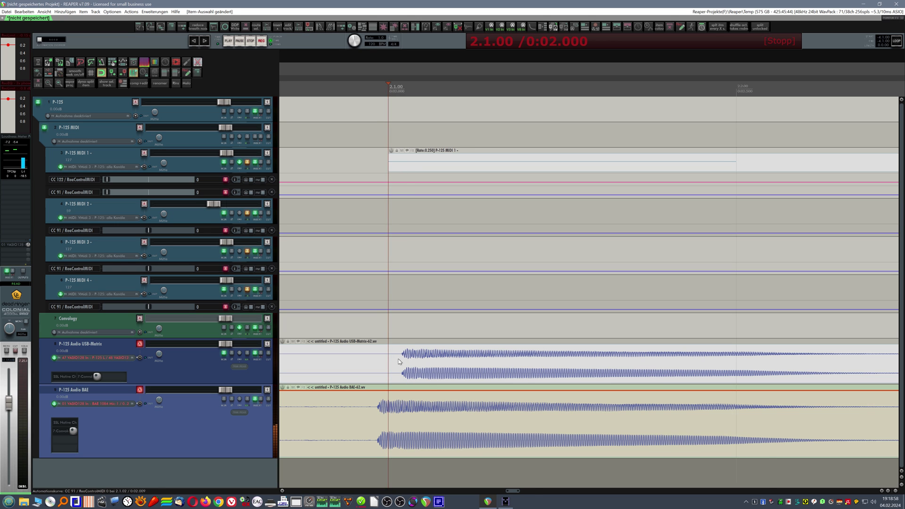
scroll(399, 361, down, 3)
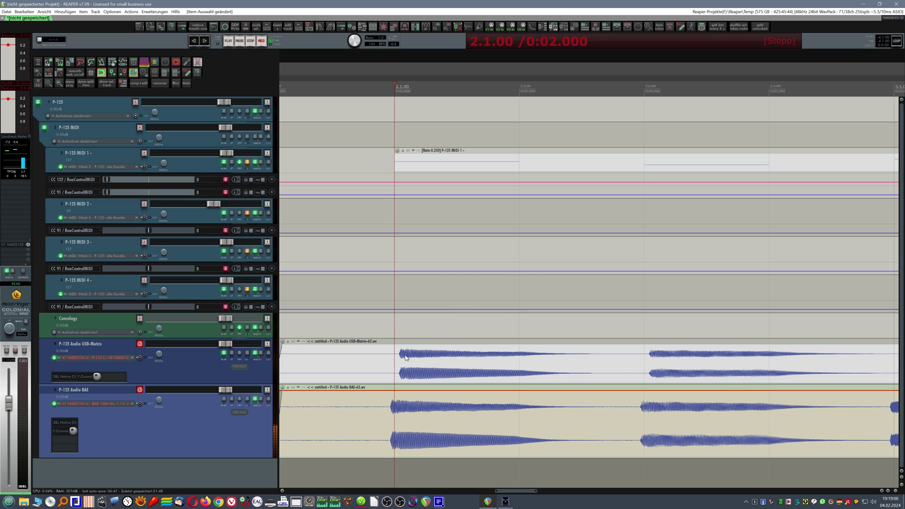
scroll(406, 357, down, 2)
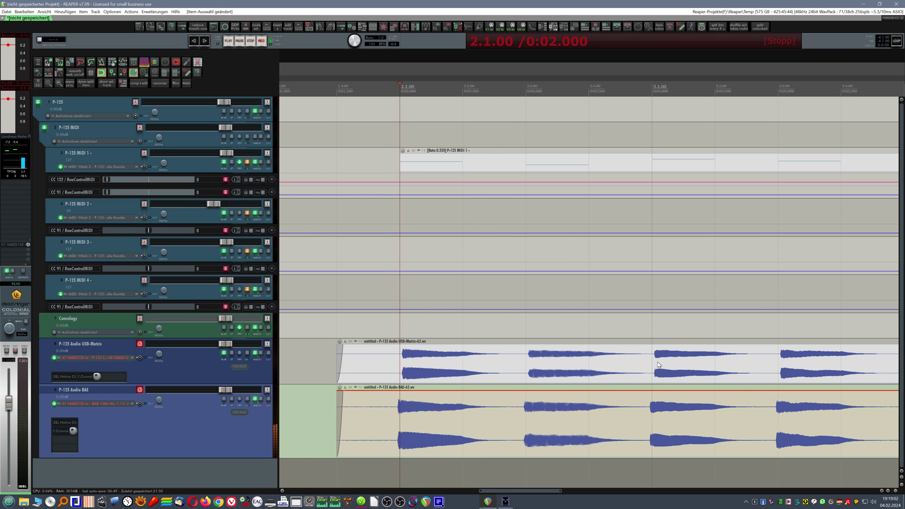
scroll(658, 362, up, 3)
scroll(646, 359, down, 5)
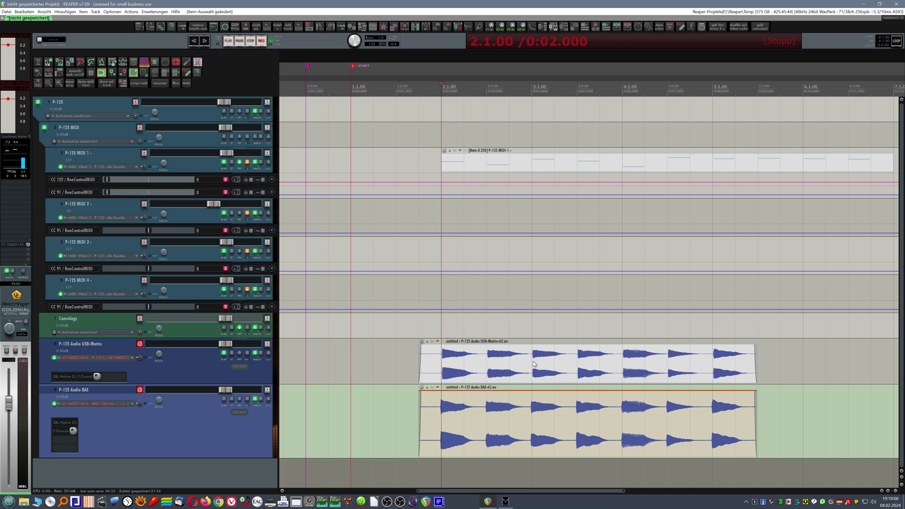
- Delete the test recordings and enable Time Adjustment Delay input FX on USB-Matrix and BAE
key(Delete)
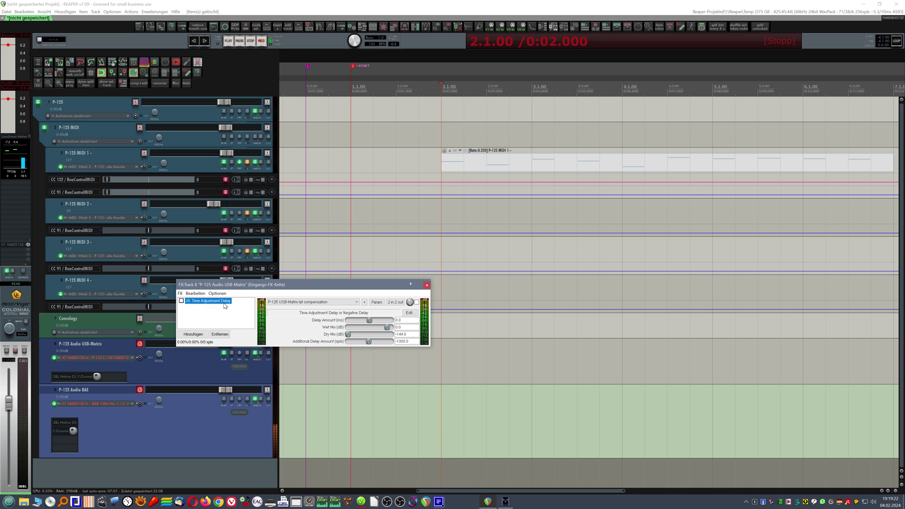
click(181, 301)
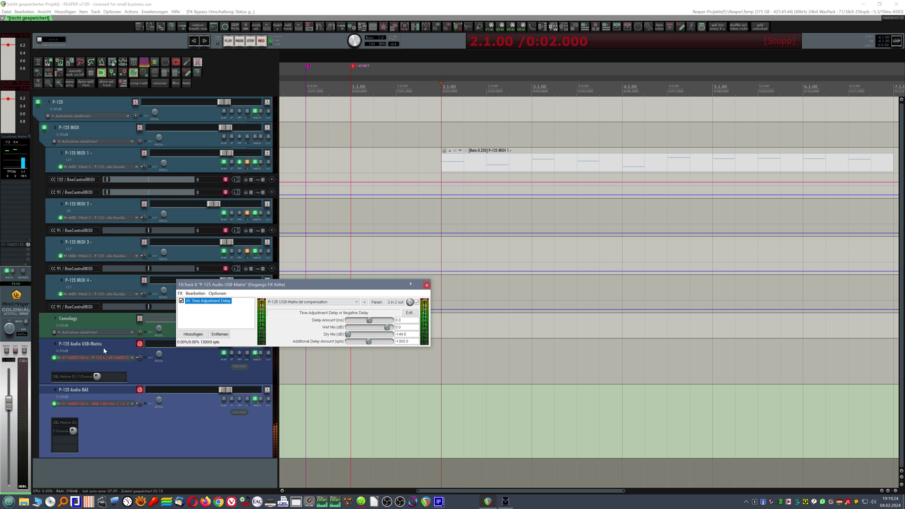
click(54, 404)
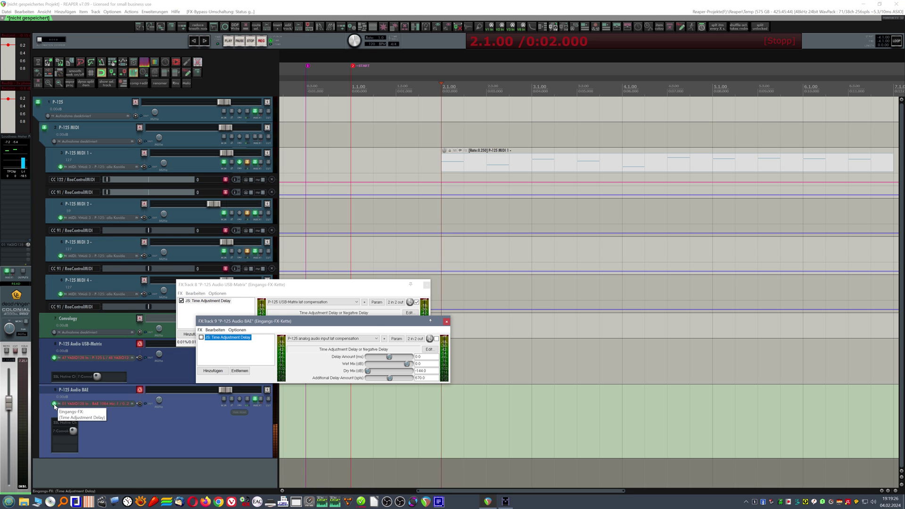
click(202, 337)
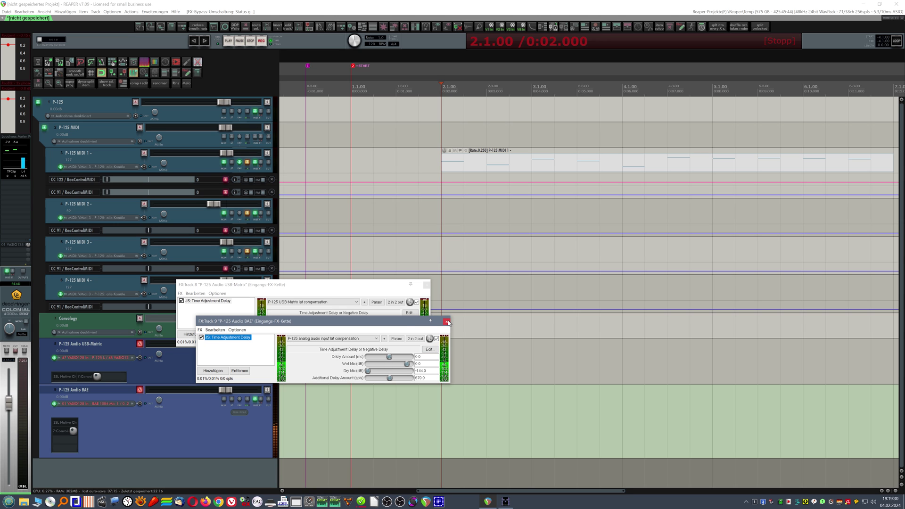
drag(399, 322, 379, 388)
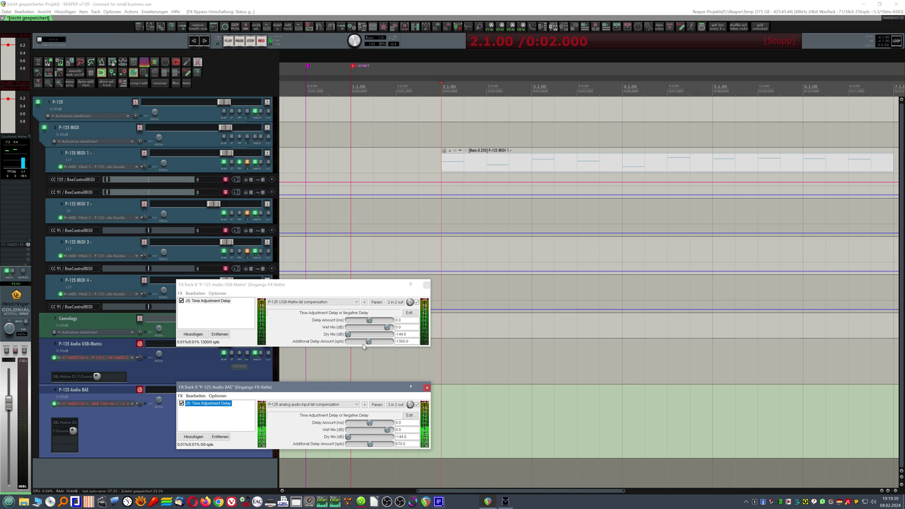
drag(228, 285, 275, 283)
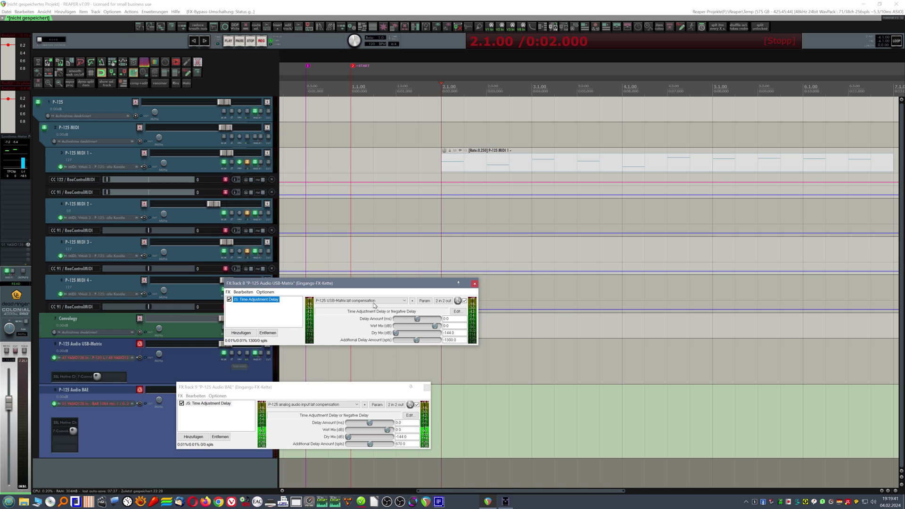
- Adjust the USB-Matrix delay values, set its dry mix to -120 dB, and close both FX windows
click(447, 341)
click(454, 332)
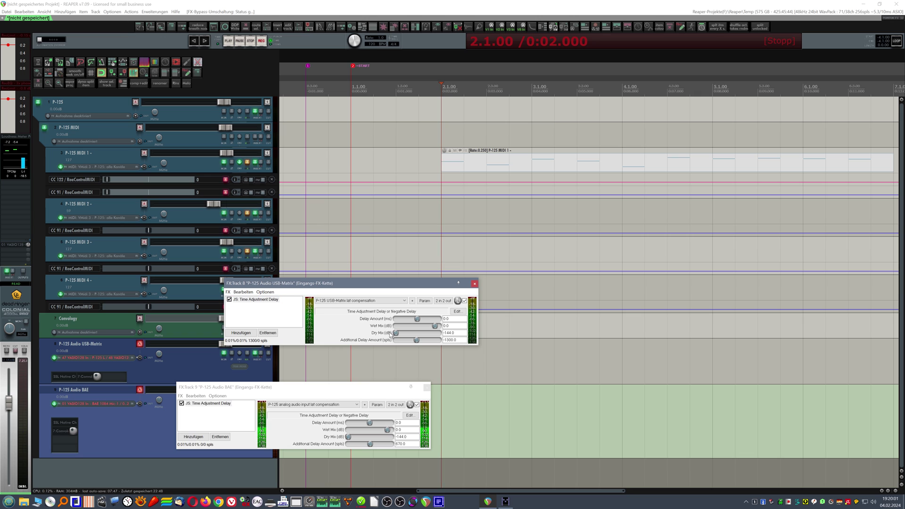
drag(397, 334, 397, 351)
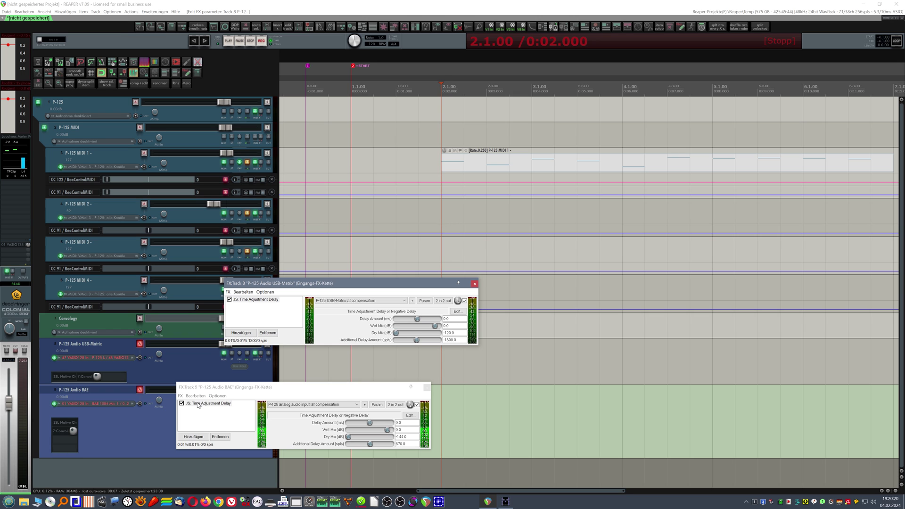
click(207, 404)
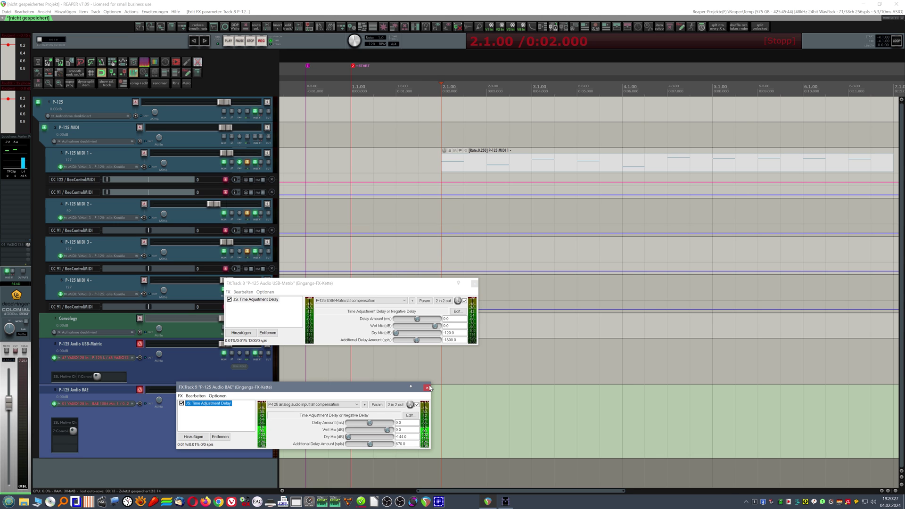
click(427, 388)
scroll(440, 383, down, 5)
- Record a delay-compensated pass from 1.3.00 onto both P-125 Audio tracks
click(453, 378)
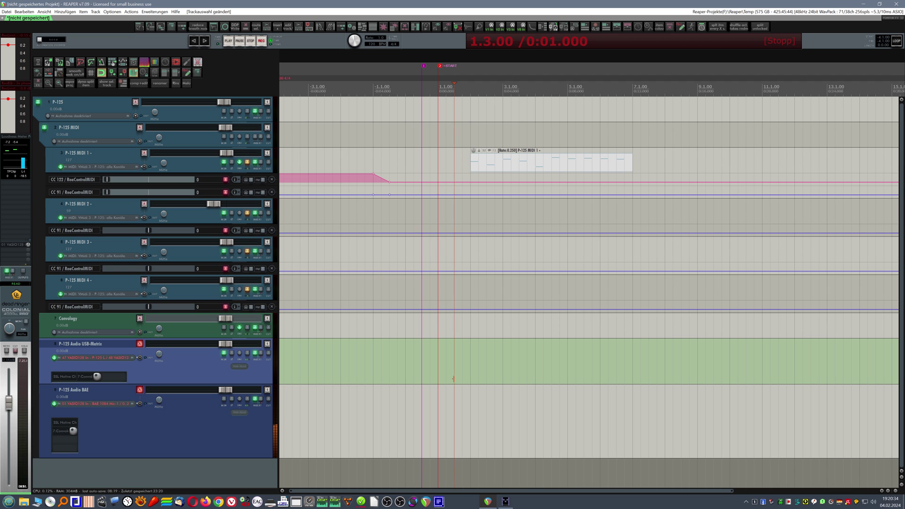
key(ctrl+r)
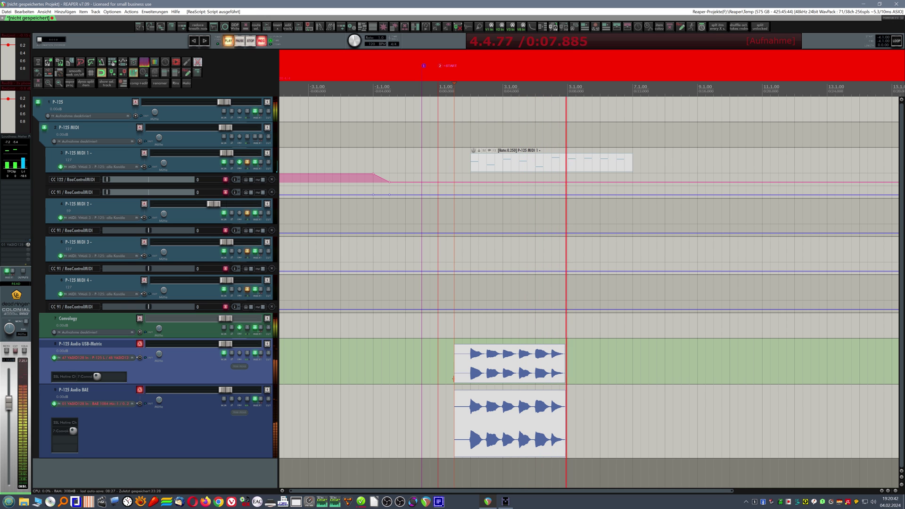
key(space)
- Zoom around 3.1.00 to check that the BAE take's onset lands right on the beat
scroll(486, 417, up, 5)
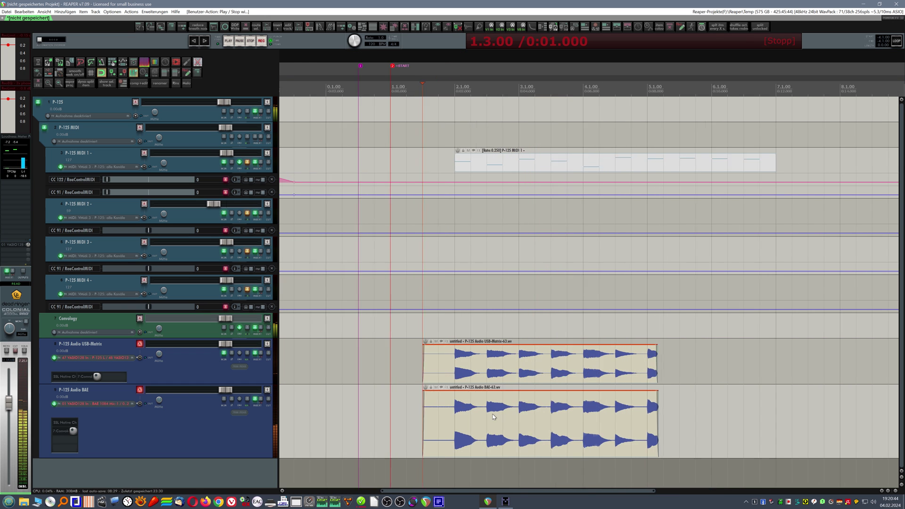
scroll(537, 411, up, 6)
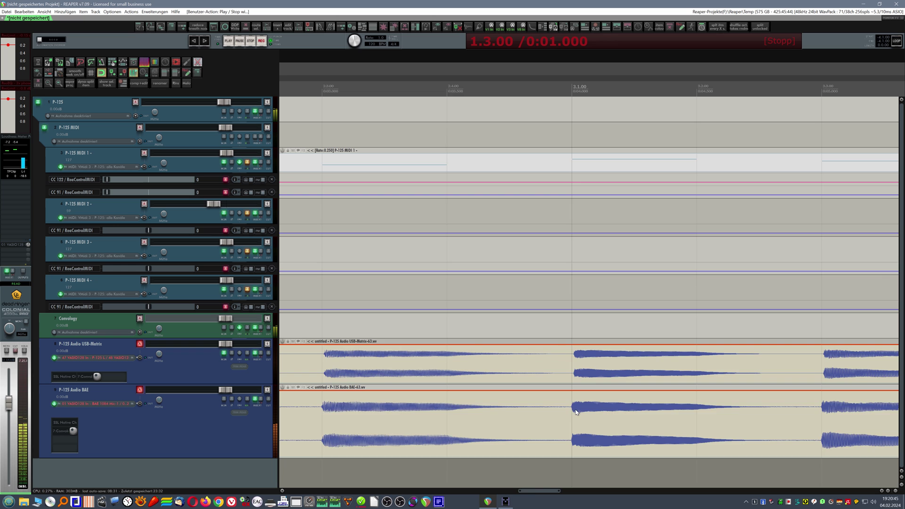
click(551, 410)
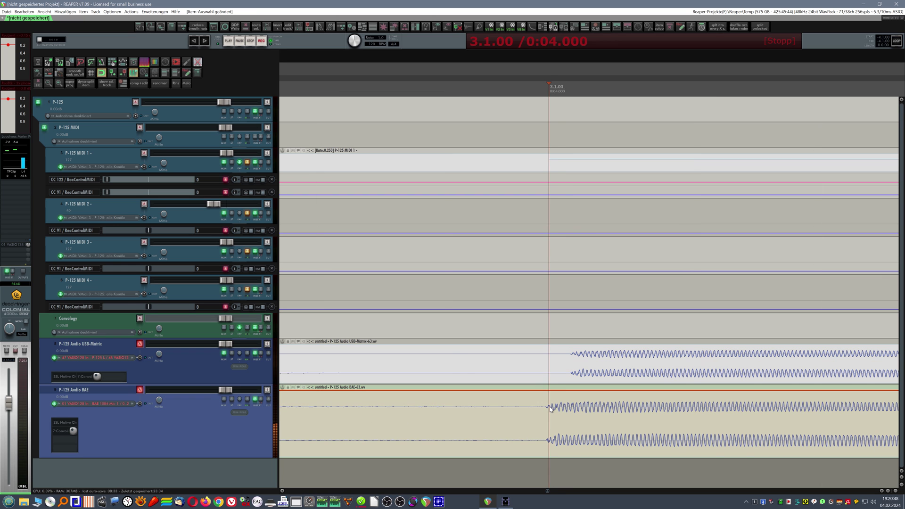
scroll(550, 409, down, 1)
scroll(550, 409, down, 3)
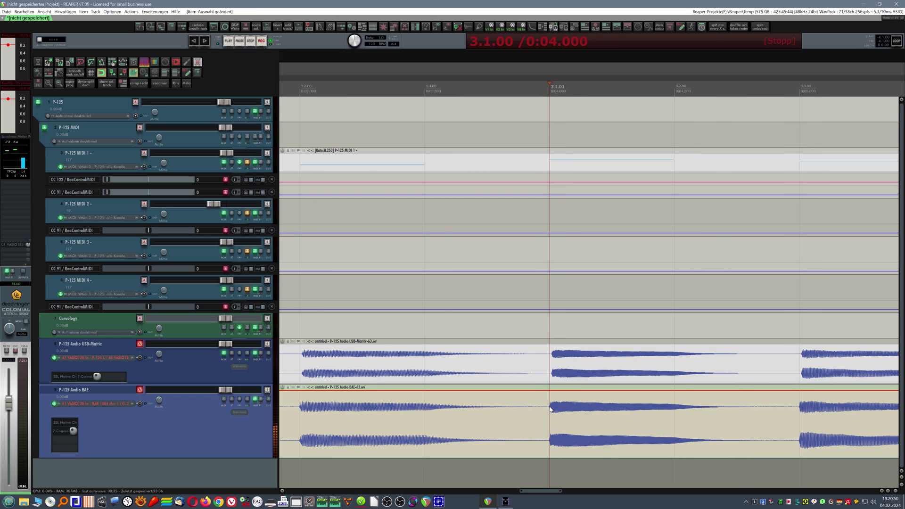
scroll(302, 417, up, 6)
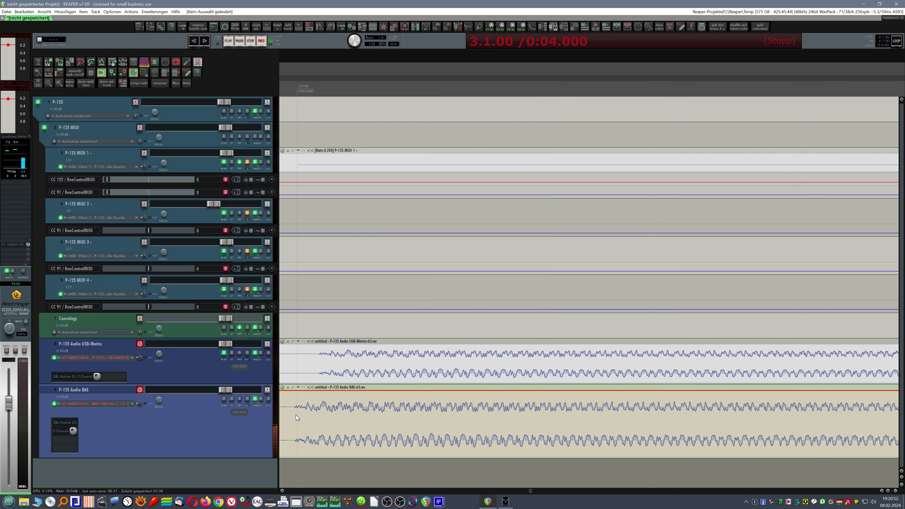
scroll(302, 412, down, 4)
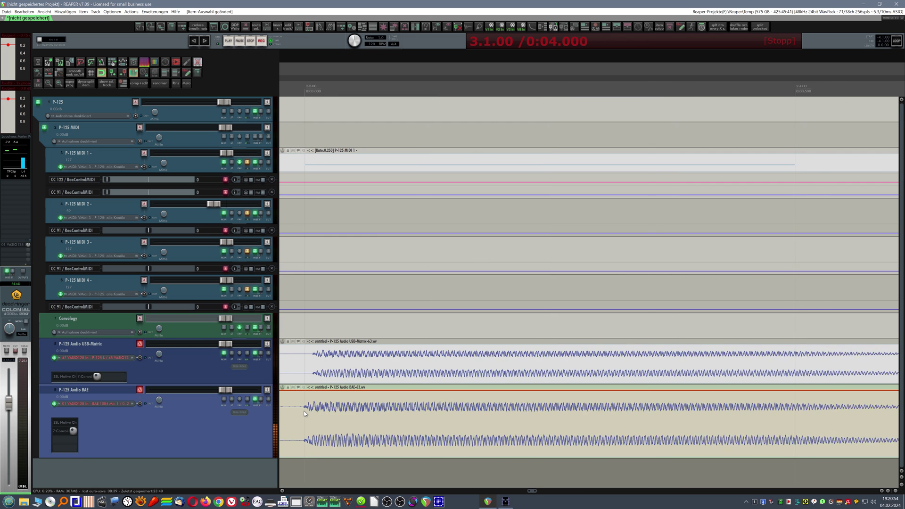
scroll(303, 411, down, 2)
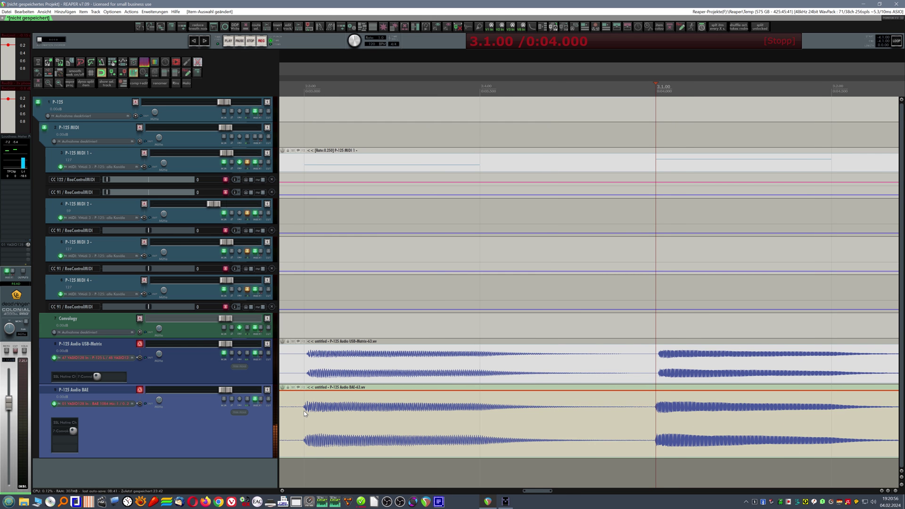
scroll(303, 411, down, 2)
scroll(572, 379, up, 5)
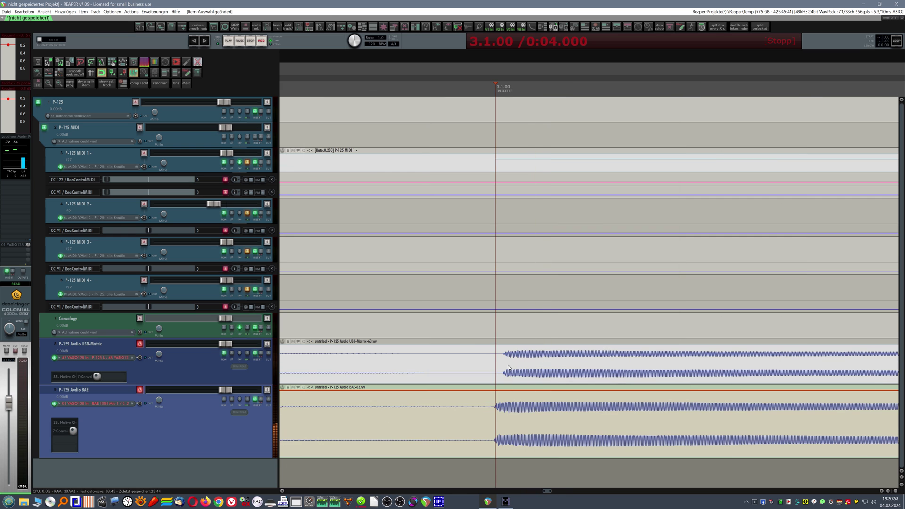
scroll(493, 357, down, 5)
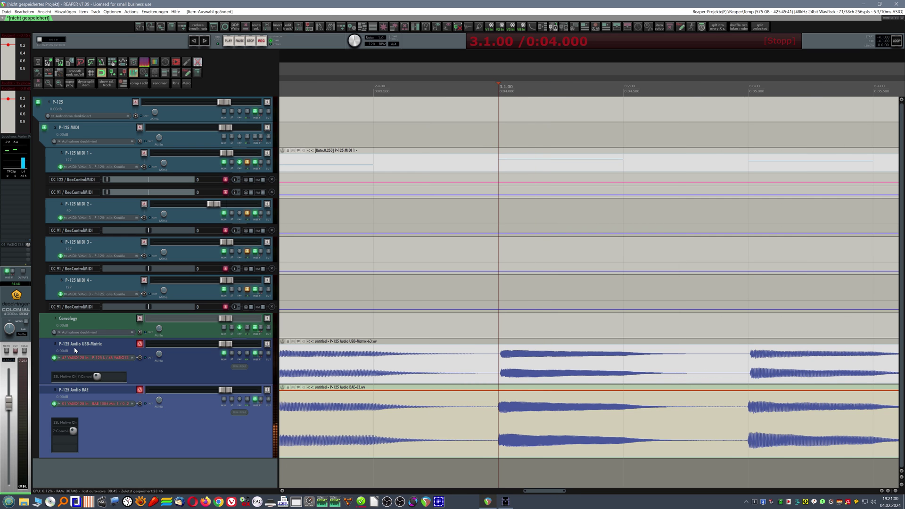
- Select the USB-Matrix track and zoom to compare its slightly later onset
click(86, 348)
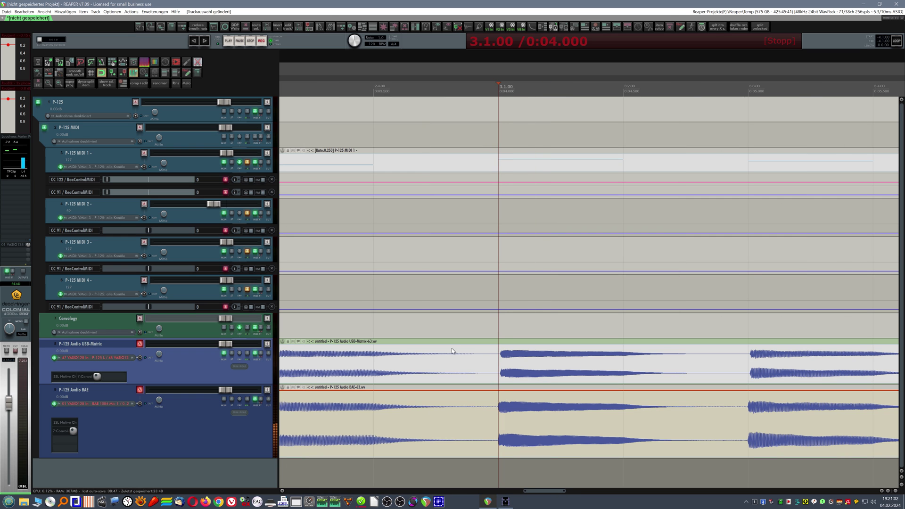
scroll(502, 355, up, 3)
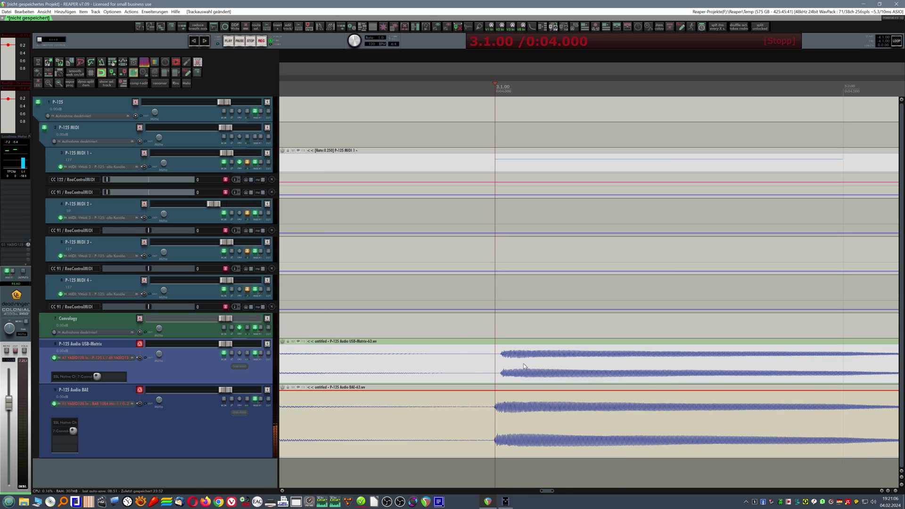
scroll(492, 369, down, 3)
scroll(495, 366, up, 3)
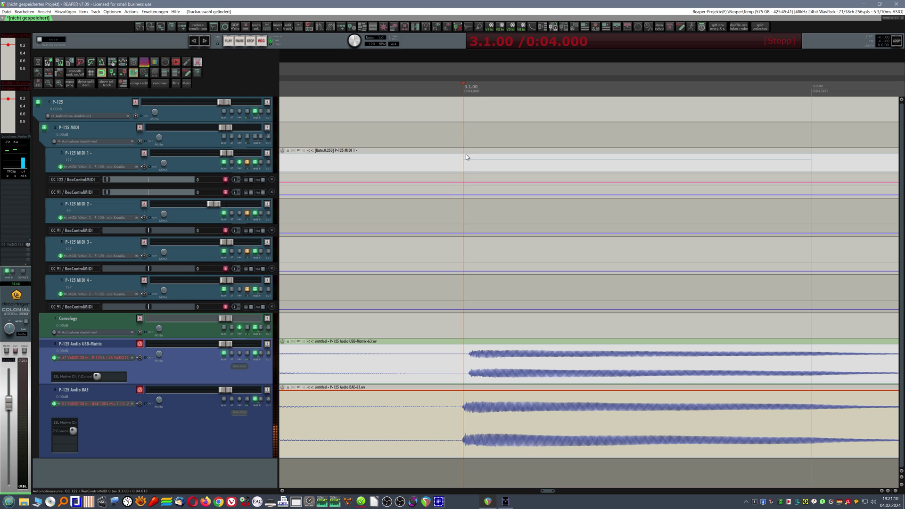
scroll(469, 370, down, 3)
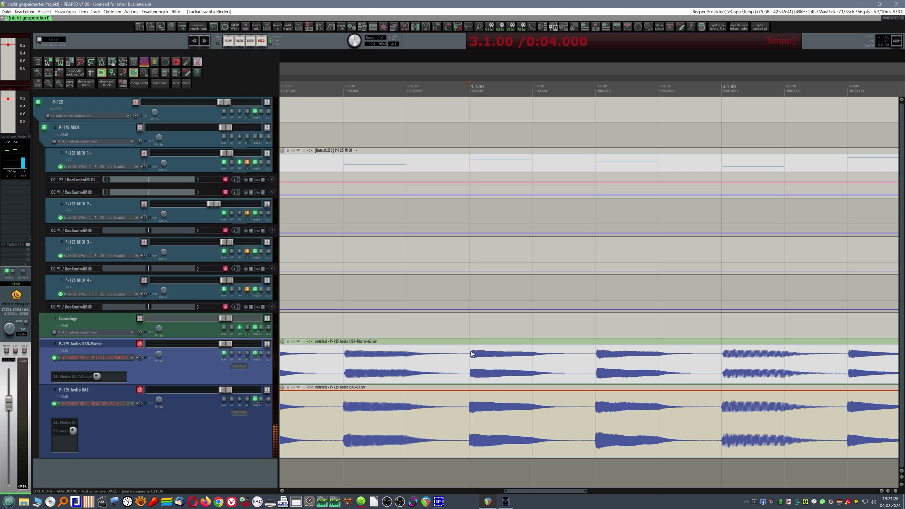
scroll(464, 362, up, 5)
scroll(509, 368, up, 5)
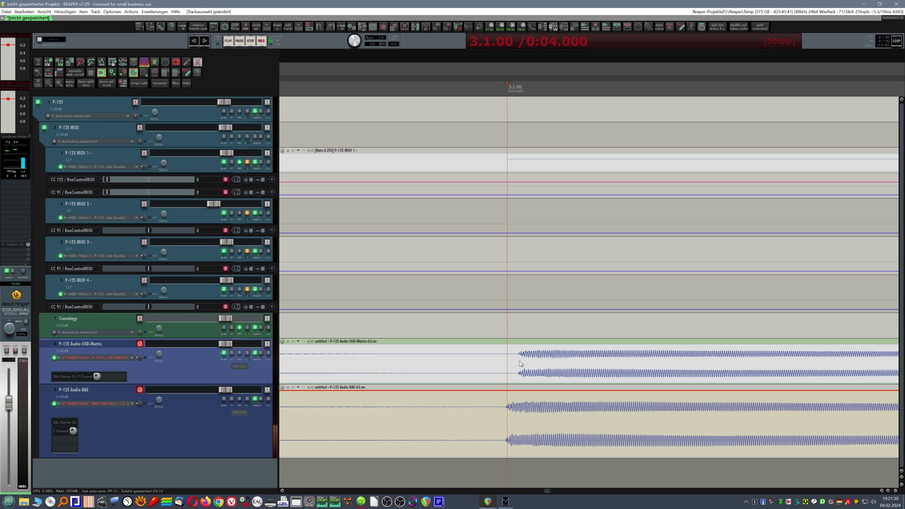
scroll(521, 363, down, 6)
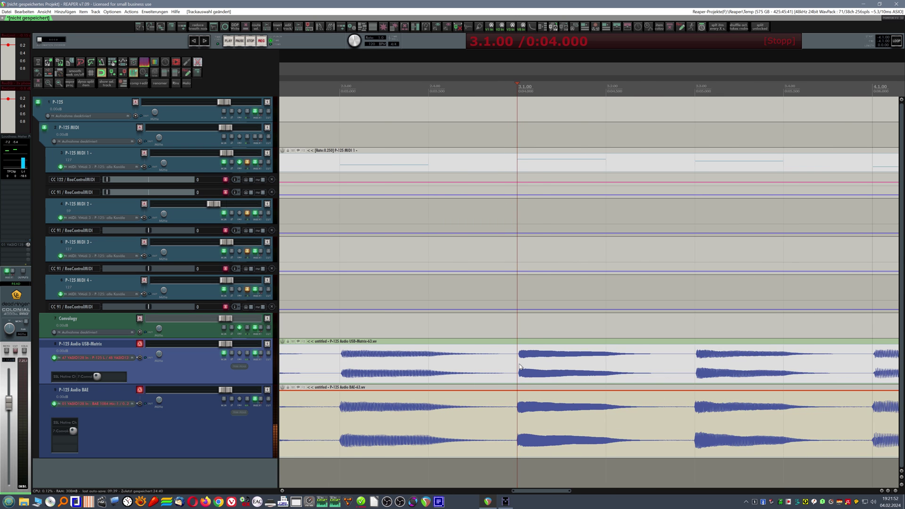
scroll(519, 366, up, 4)
scroll(520, 367, up, 3)
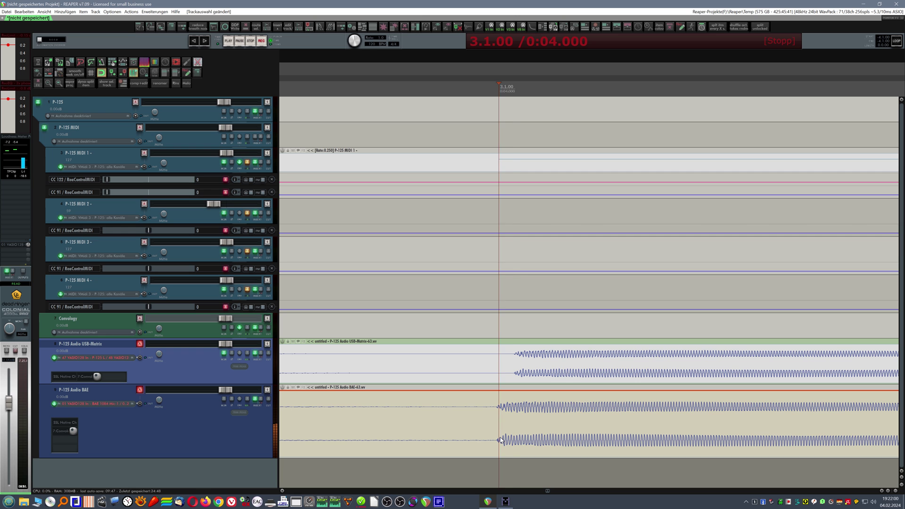
scroll(519, 359, down, 2)
scroll(519, 359, up, 3)
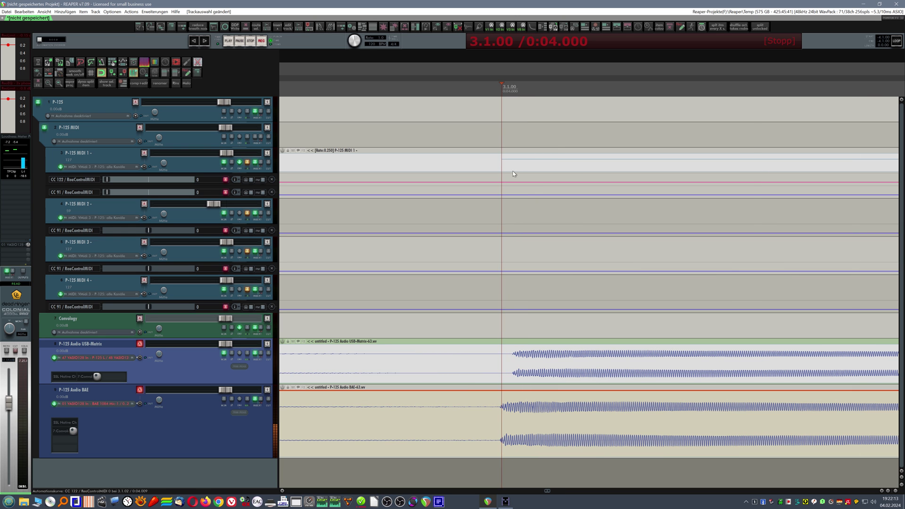
- Switch the timeline ruler to Samples and zoom in around sample 192000
right_click(504, 93)
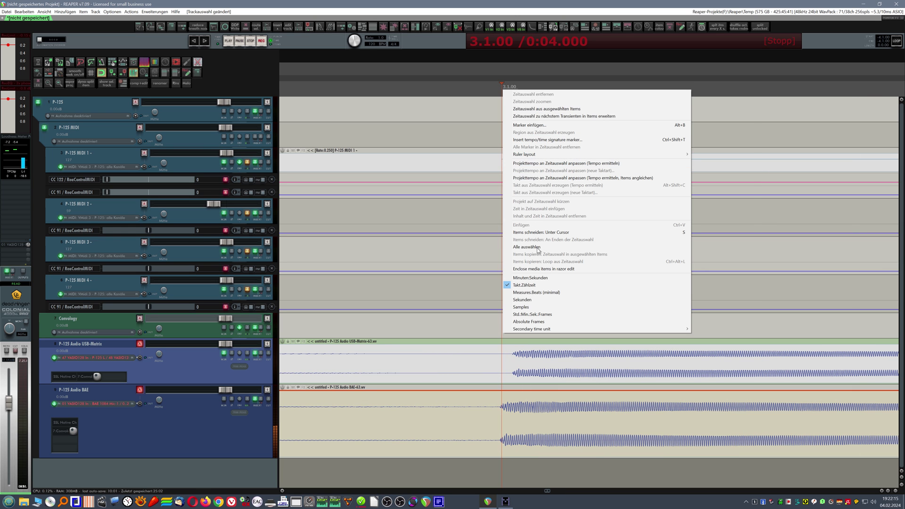
click(524, 310)
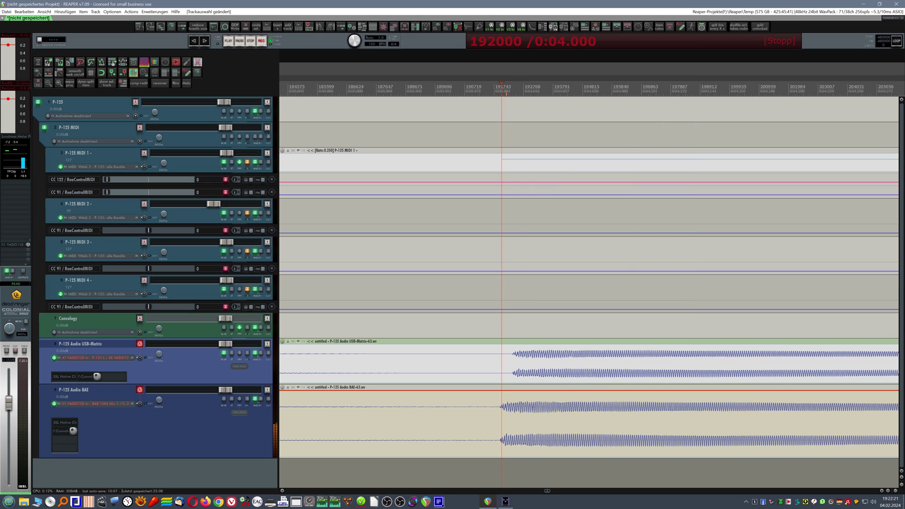
scroll(501, 282, up, 4)
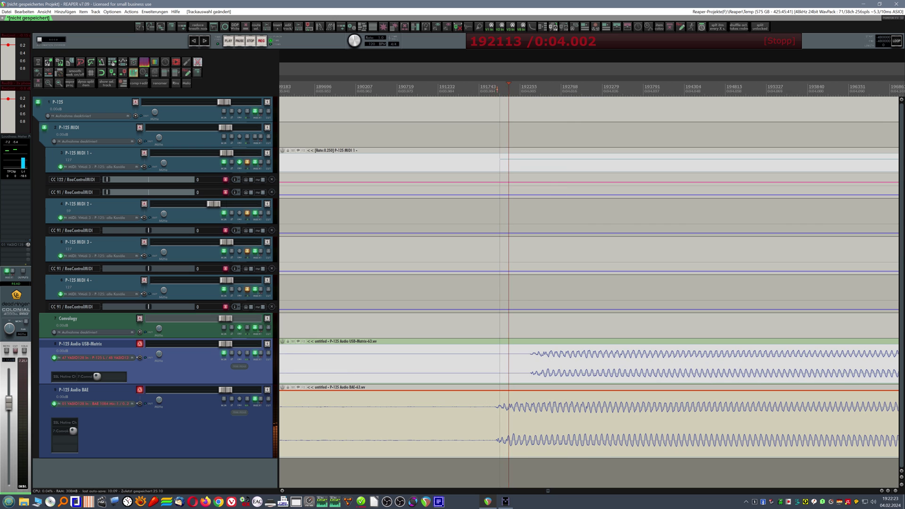
scroll(504, 161, up, 3)
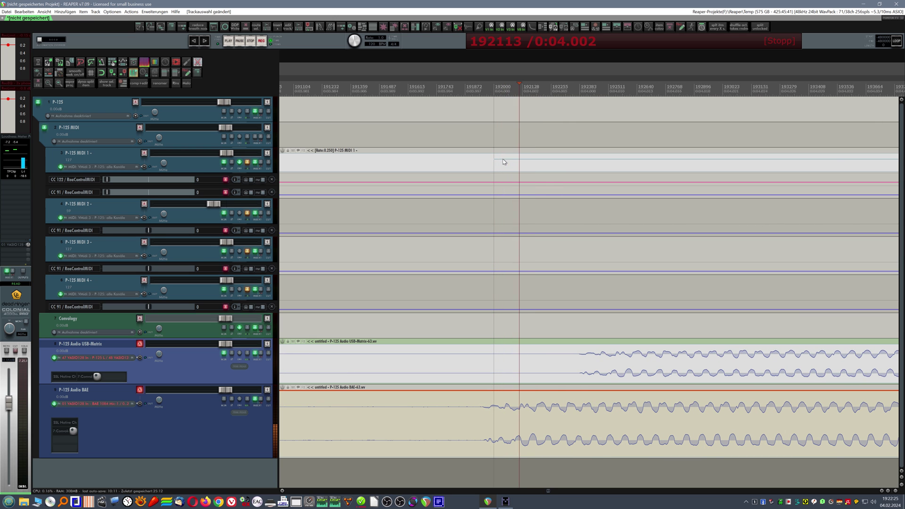
- Time-select from sample 192001 to about 192394 to measure the offset between both onsets
drag(494, 97, 580, 97)
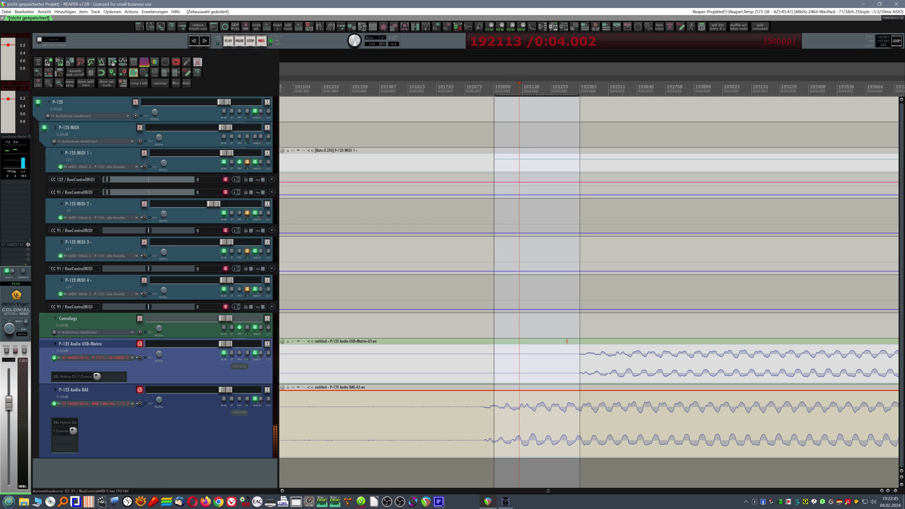
scroll(536, 372, down, 6)
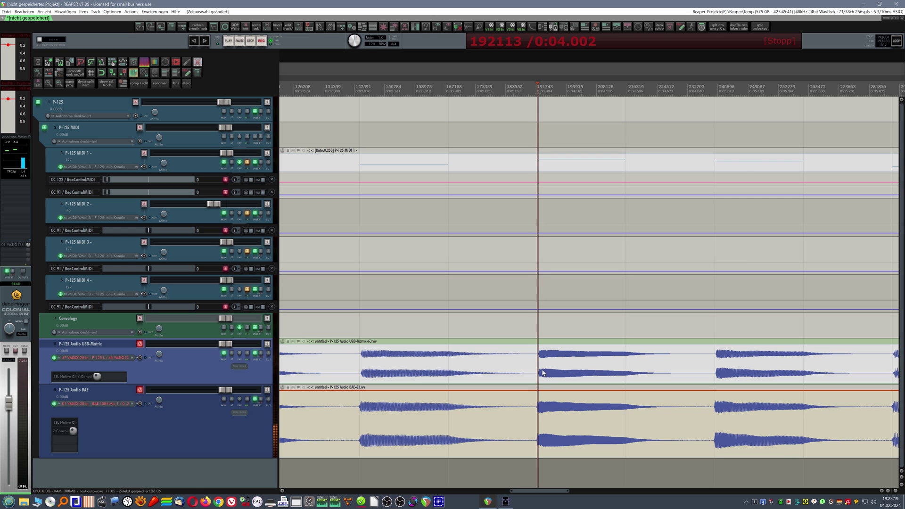
scroll(542, 372, up, 8)
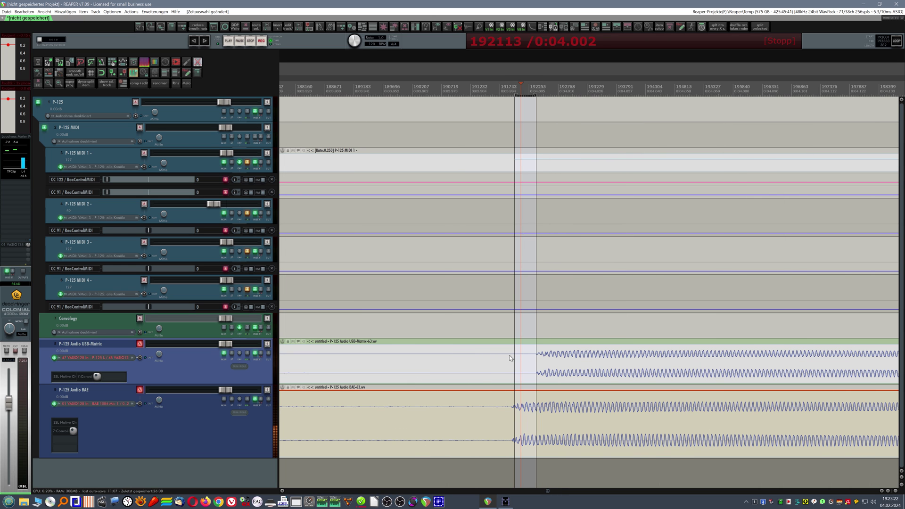
scroll(540, 359, down, 3)
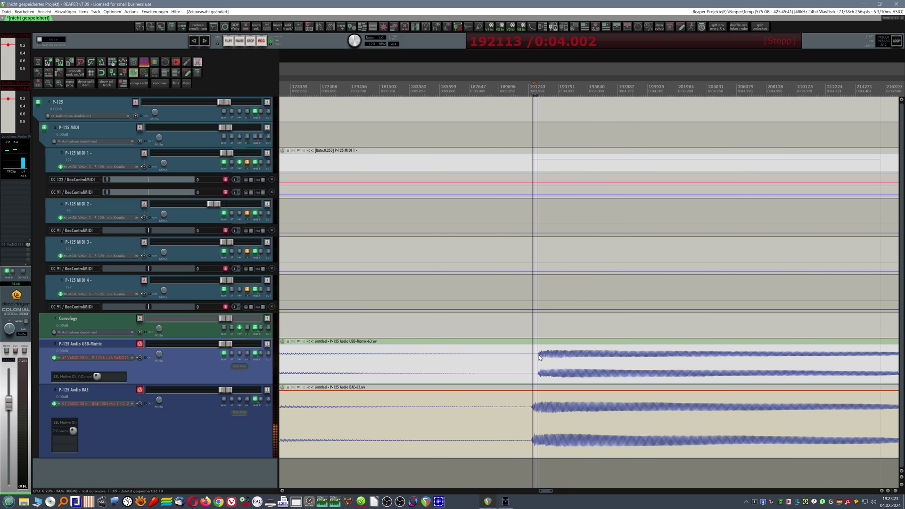
scroll(540, 359, down, 2)
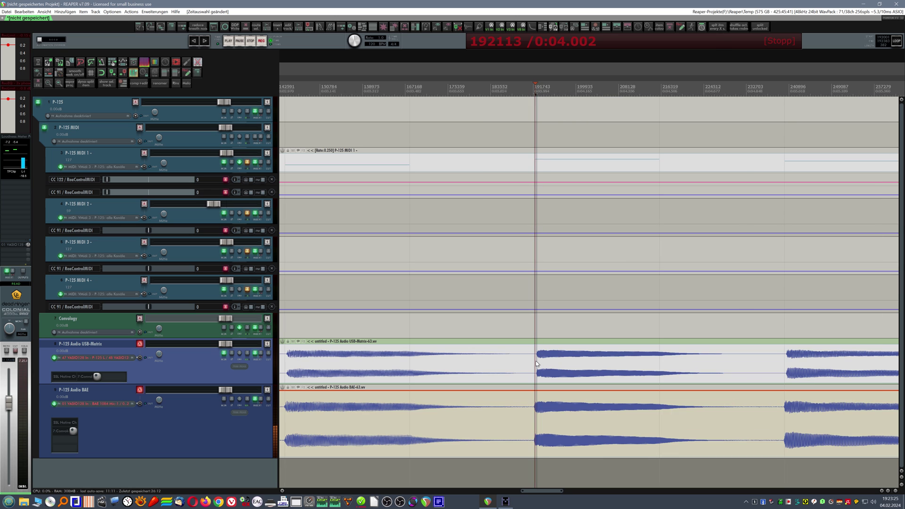
scroll(536, 361, up, 4)
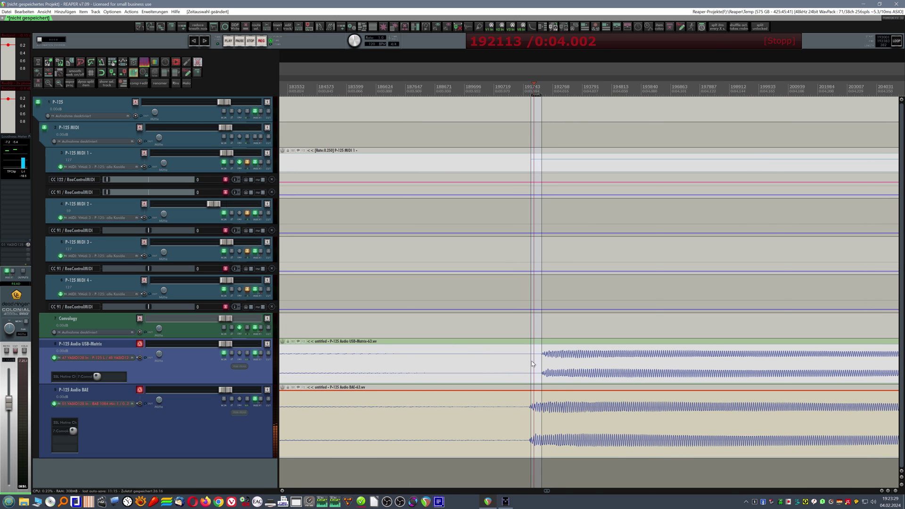
scroll(547, 367, down, 6)
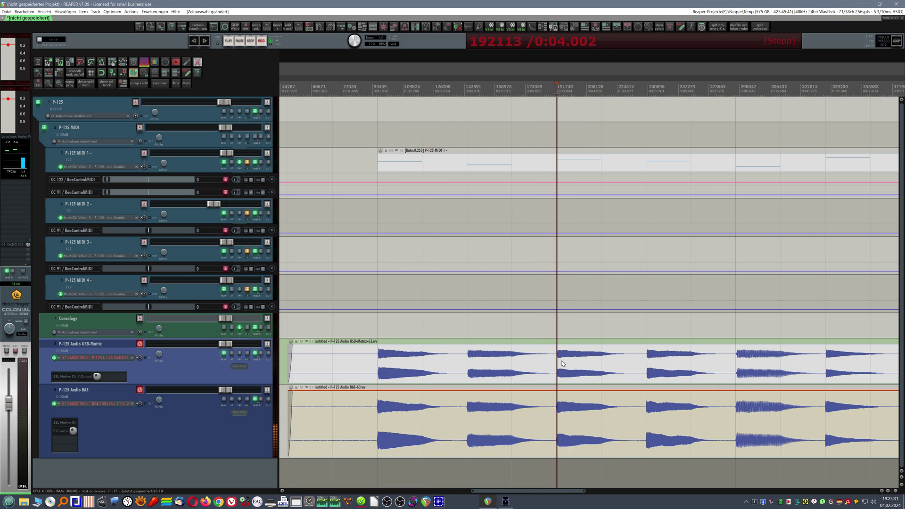
- Drag the [Rate:0.250] MIDI item from P-125 MIDI 1 onto P-125 MIDI 3, then select the USB-Matrix audio track
click(397, 162)
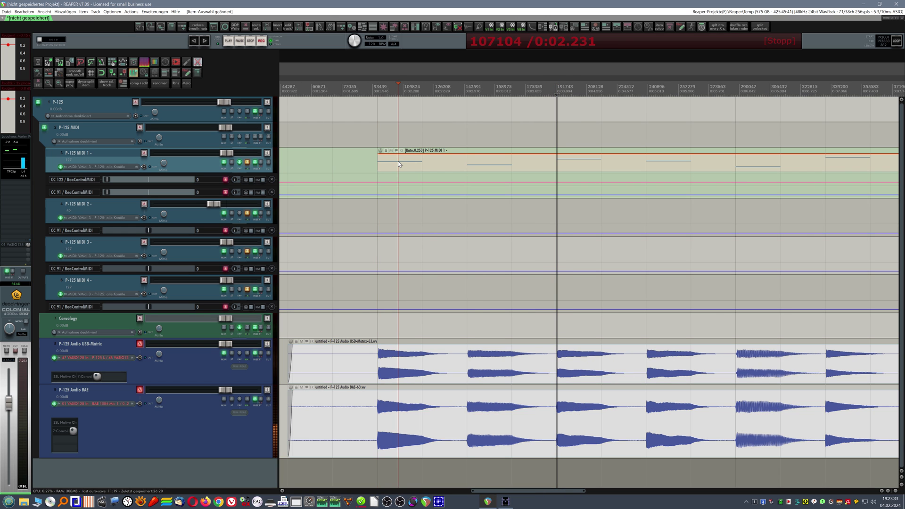
drag(398, 162, 398, 252)
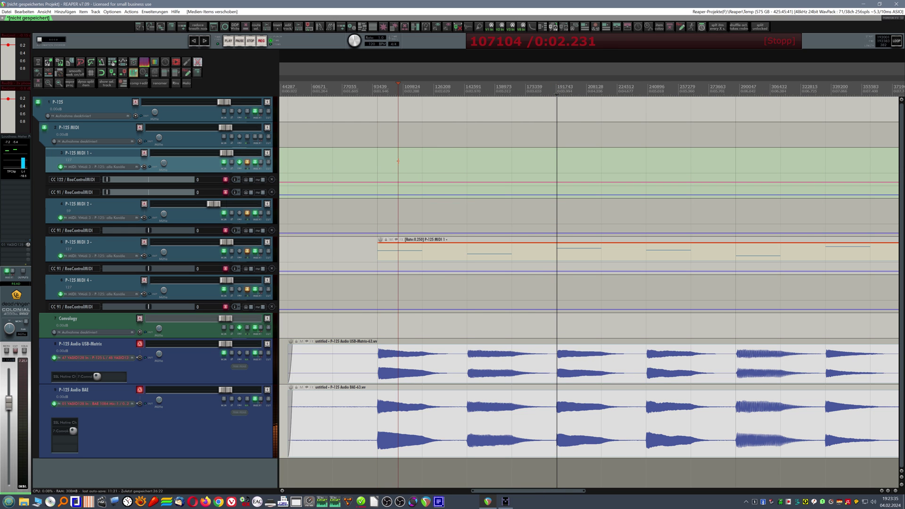
scroll(403, 253, down, 3)
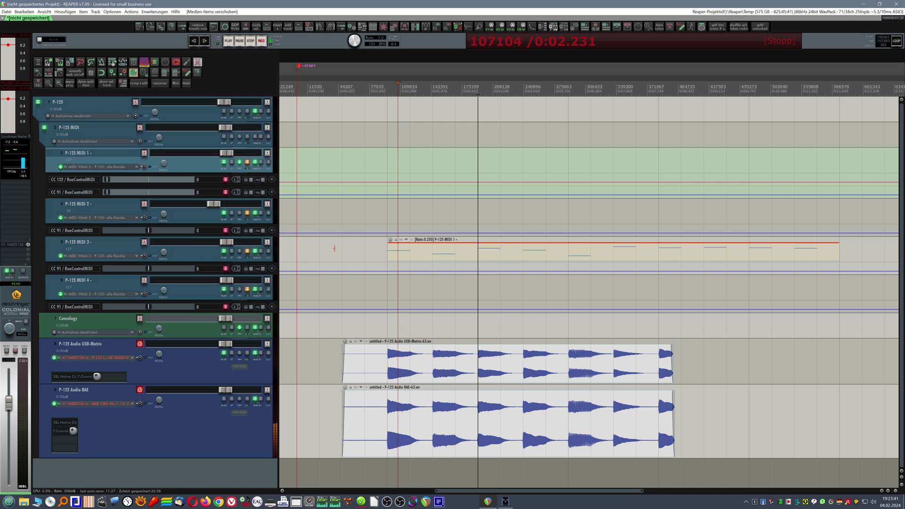
click(396, 255)
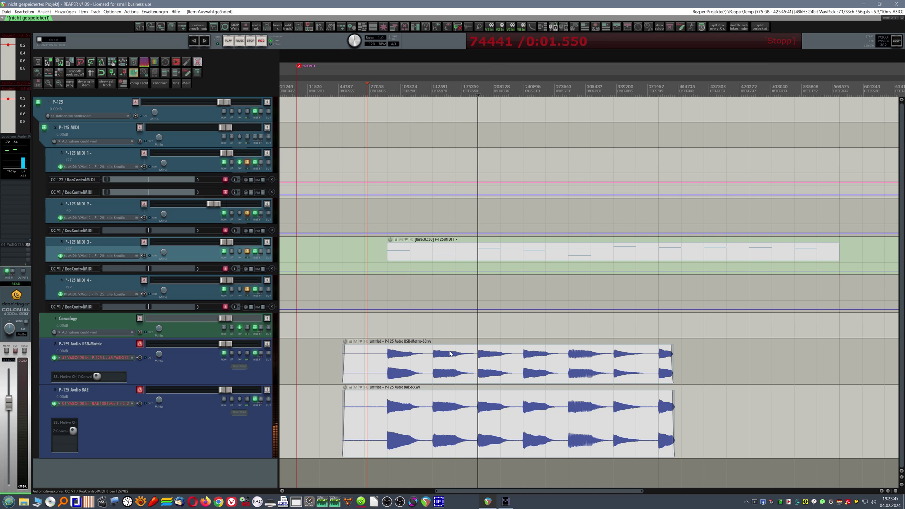
click(325, 372)
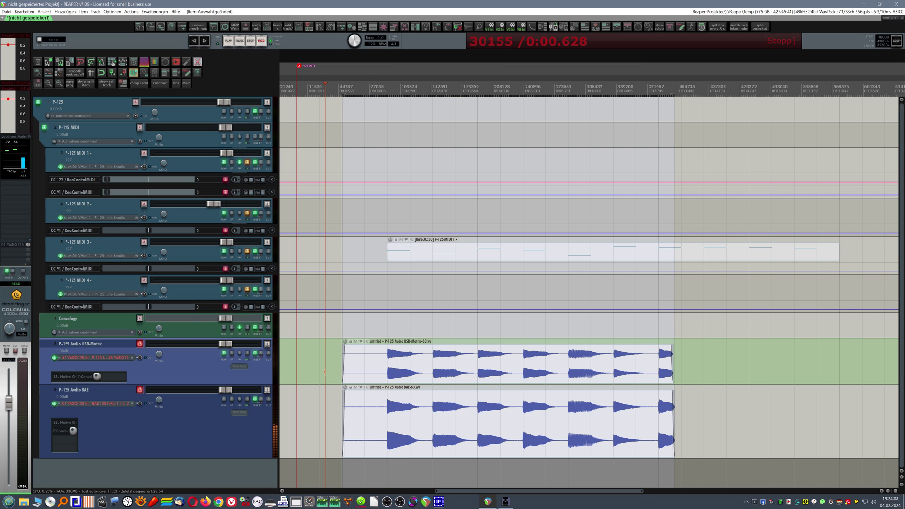
- Record a fresh Take 2/2 onto both P-125 Audio tracks, then zoom to compare their waveform timing
key(ctrl+r)
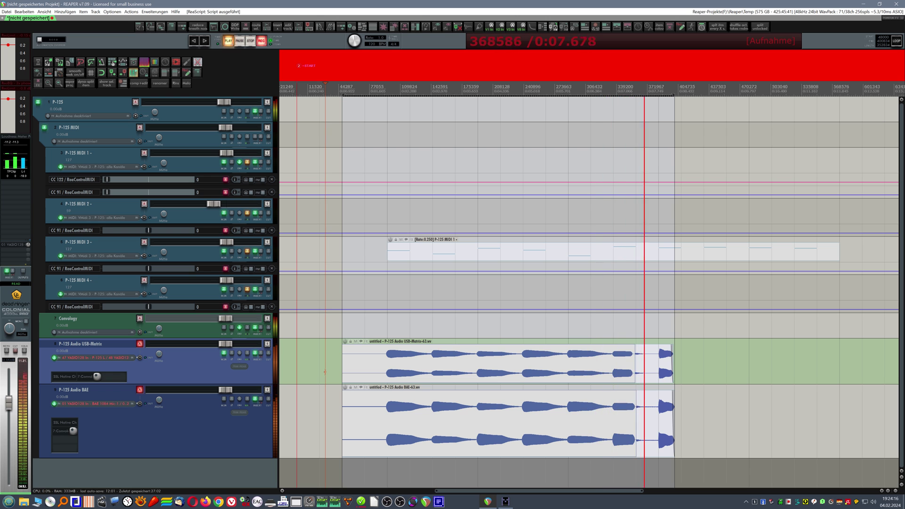
key(space)
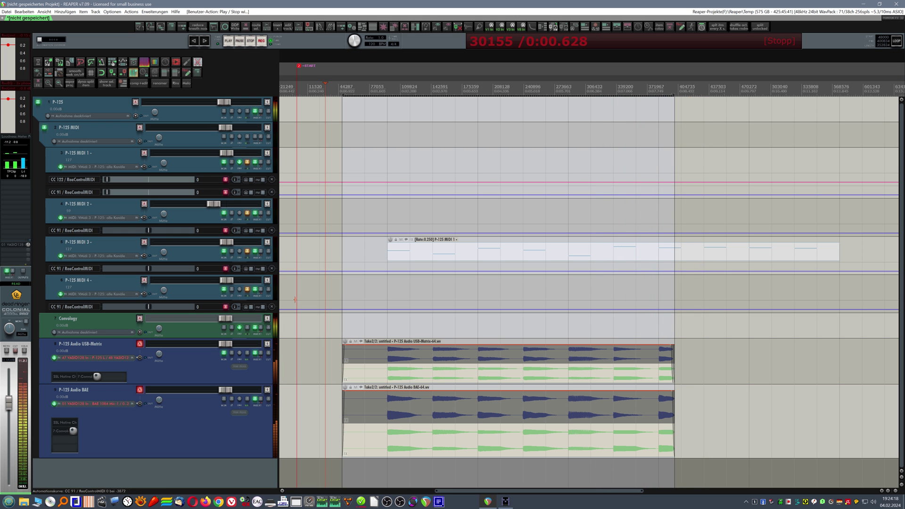
scroll(394, 376, up, 10)
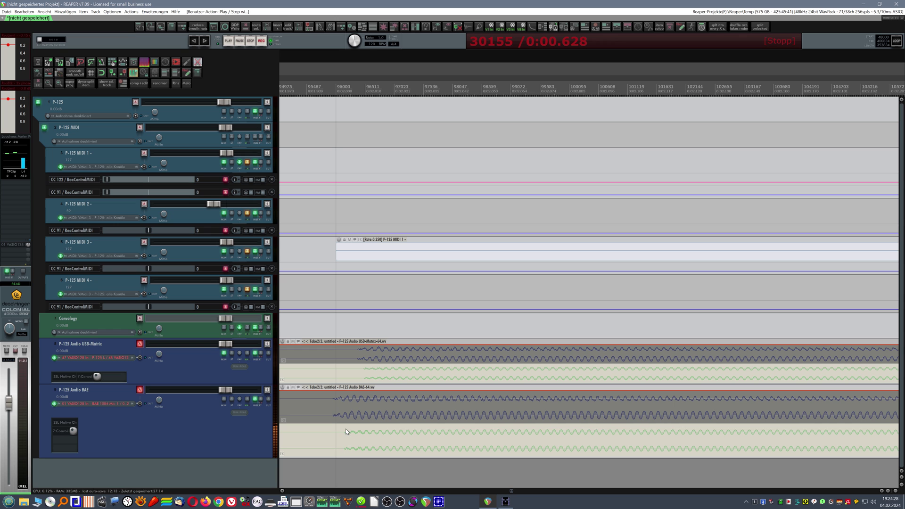
scroll(344, 445, down, 2)
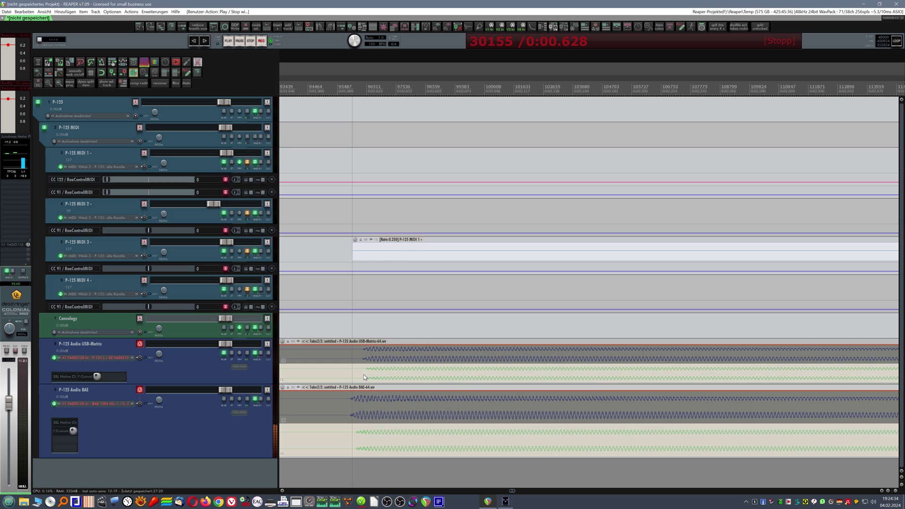
scroll(413, 374, down, 4)
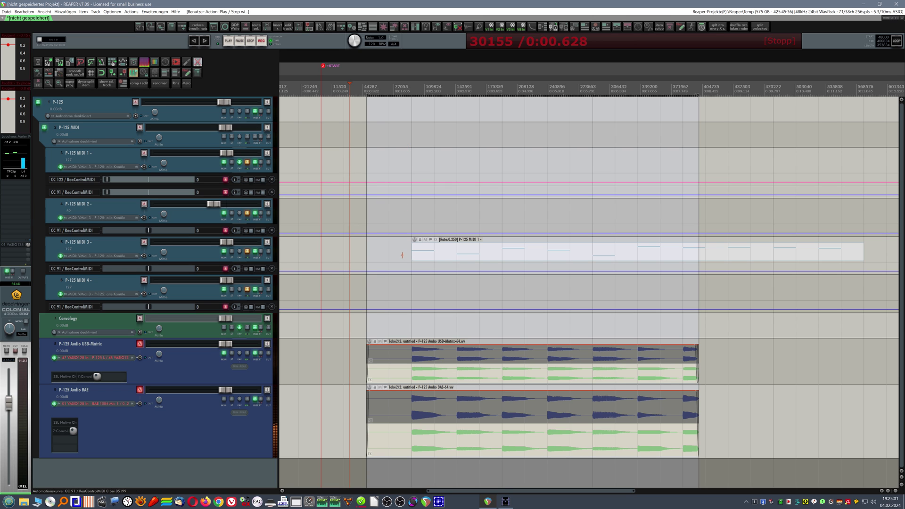
scroll(354, 372, up, 5)
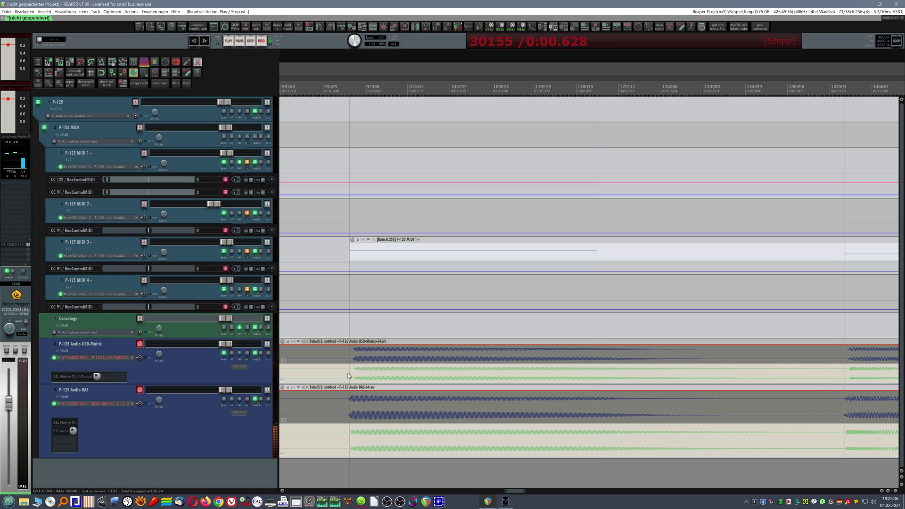
click(54, 358)
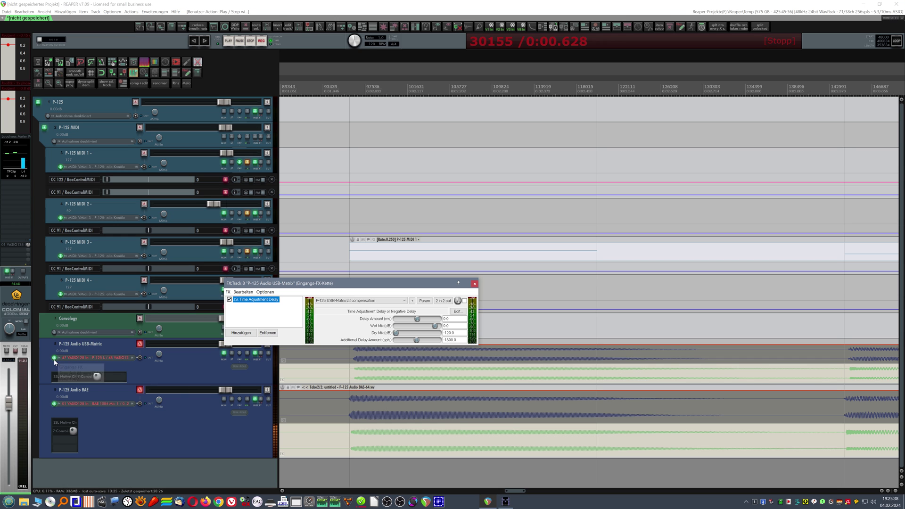
drag(371, 285, 374, 237)
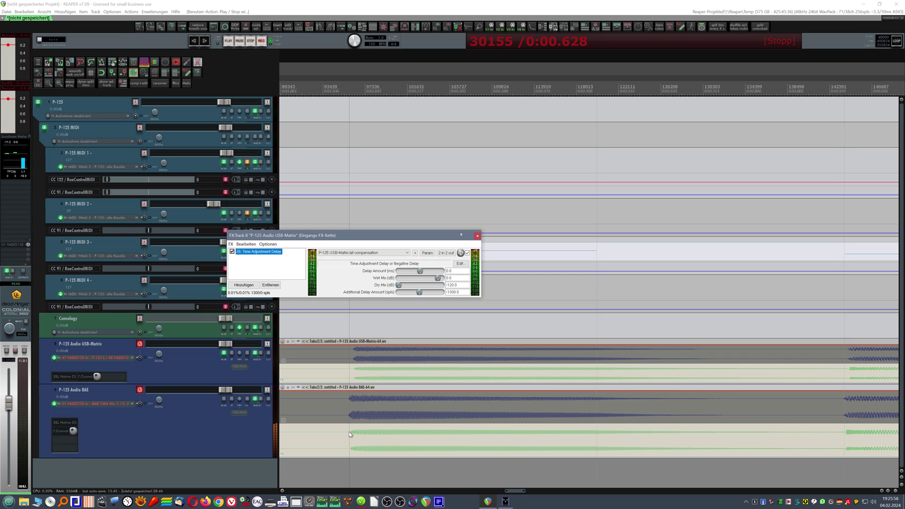
scroll(355, 445, down, 2)
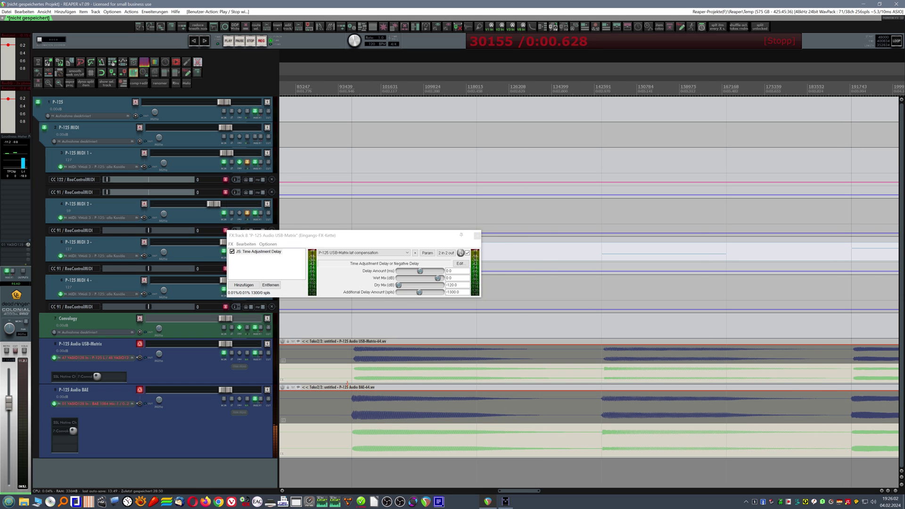
scroll(347, 377, up, 3)
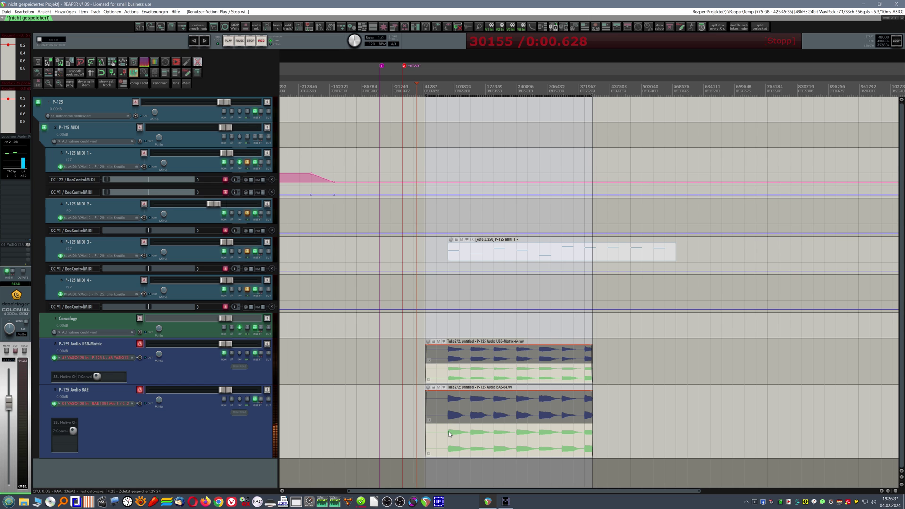
- Zoom in and out to confirm both Take 2/2 items end together, then select the P-125 Audio USB-Matrix track
scroll(450, 449, up, 2)
scroll(450, 449, up, 2)
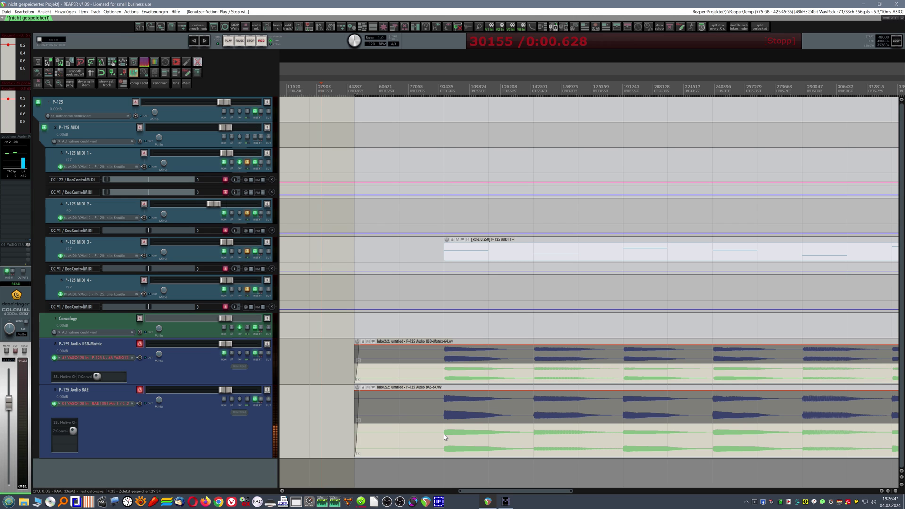
scroll(431, 347, down, 2)
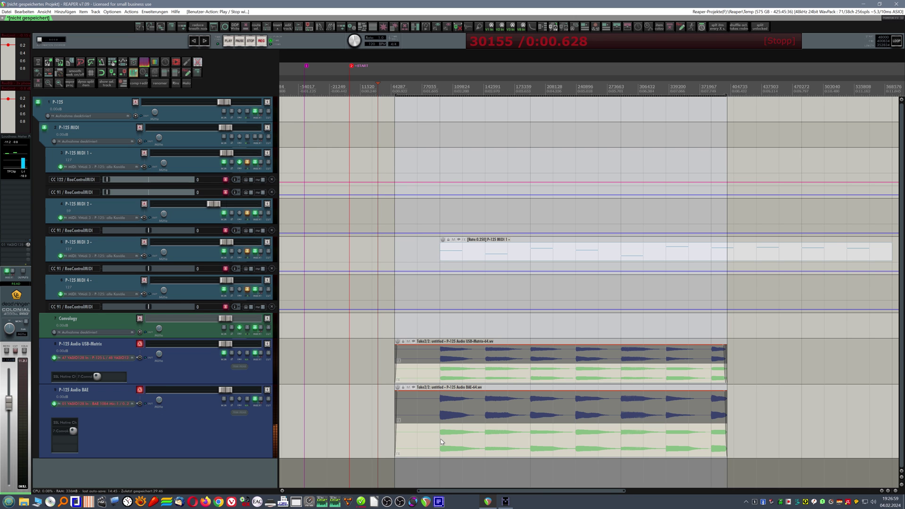
scroll(442, 442, up, 4)
scroll(442, 442, down, 3)
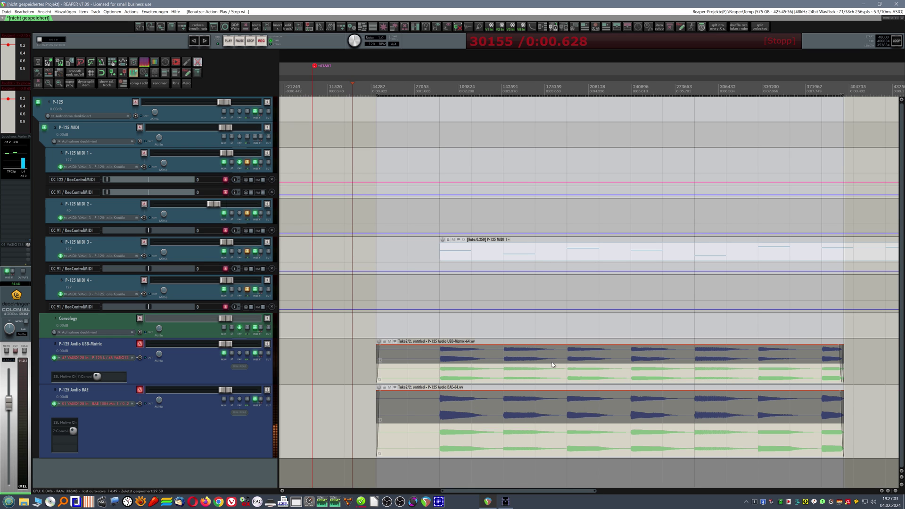
scroll(513, 403, down, 3)
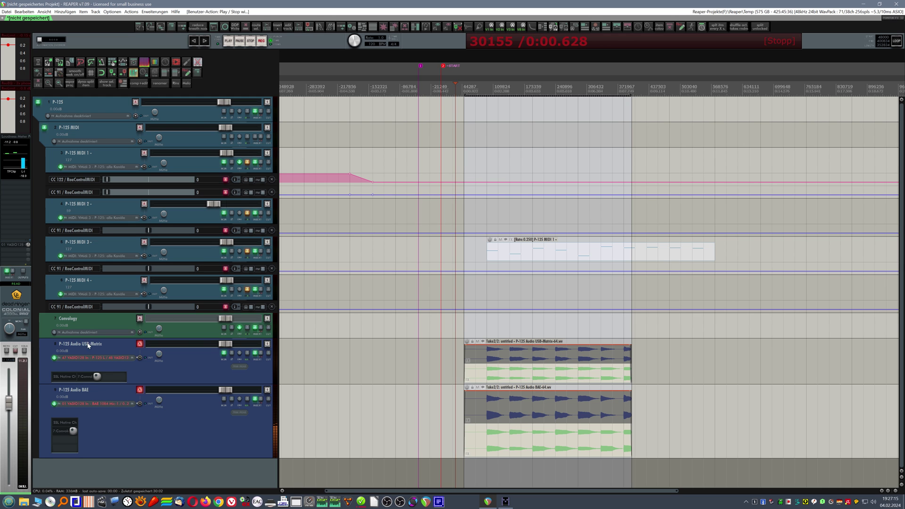
click(193, 368)
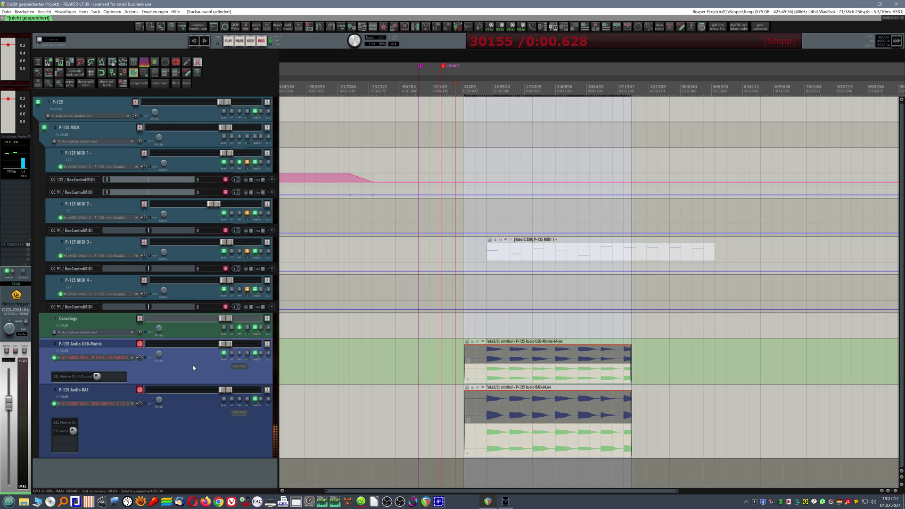
key(ctrl+p)
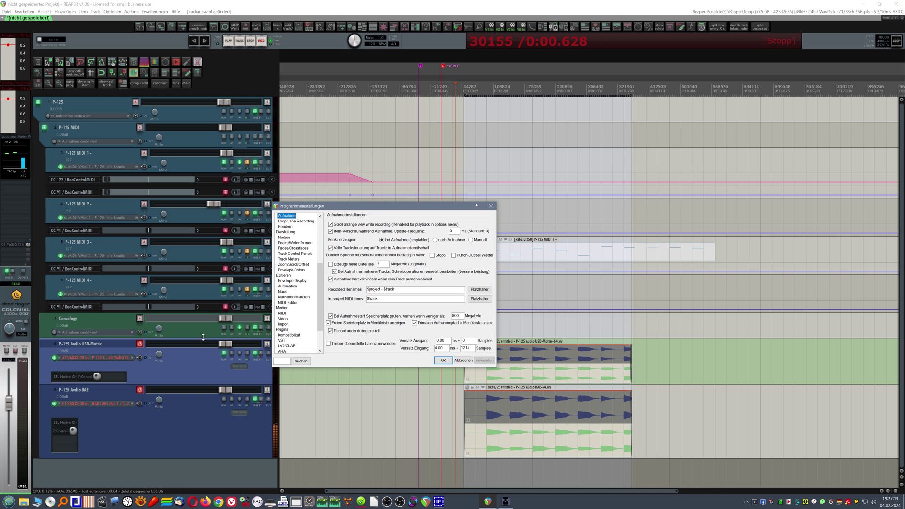
scroll(305, 258, up, 5)
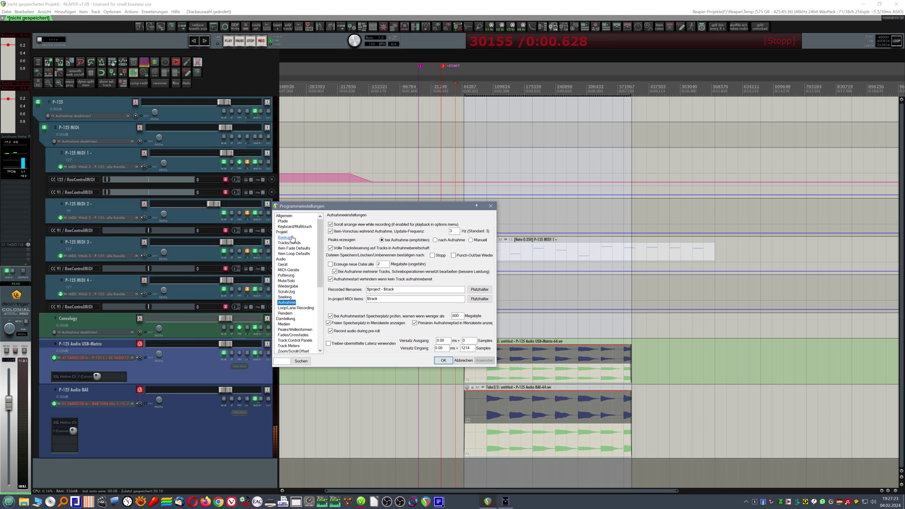
click(284, 269)
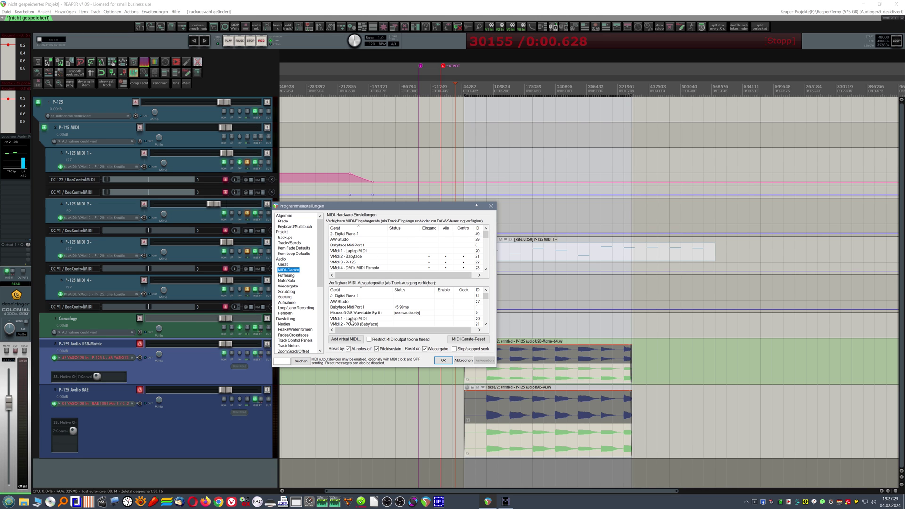
scroll(339, 302, down, 1)
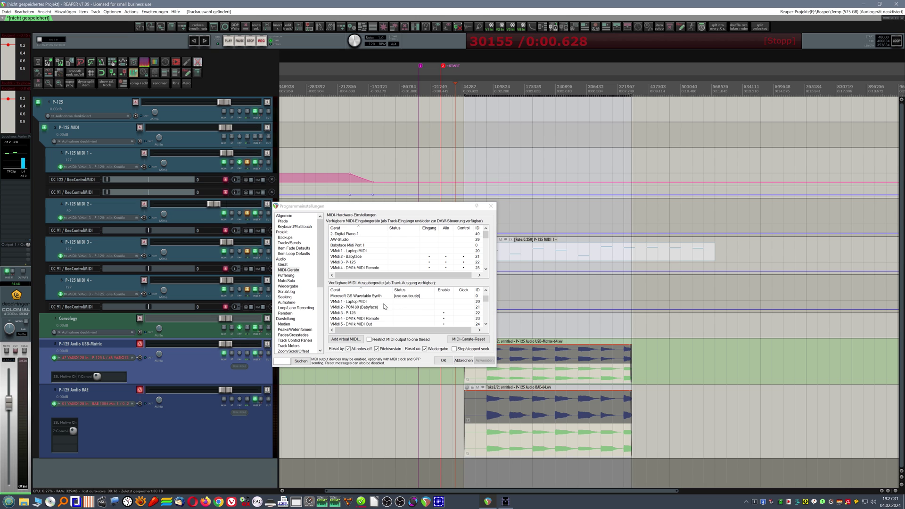
double_click(350, 312)
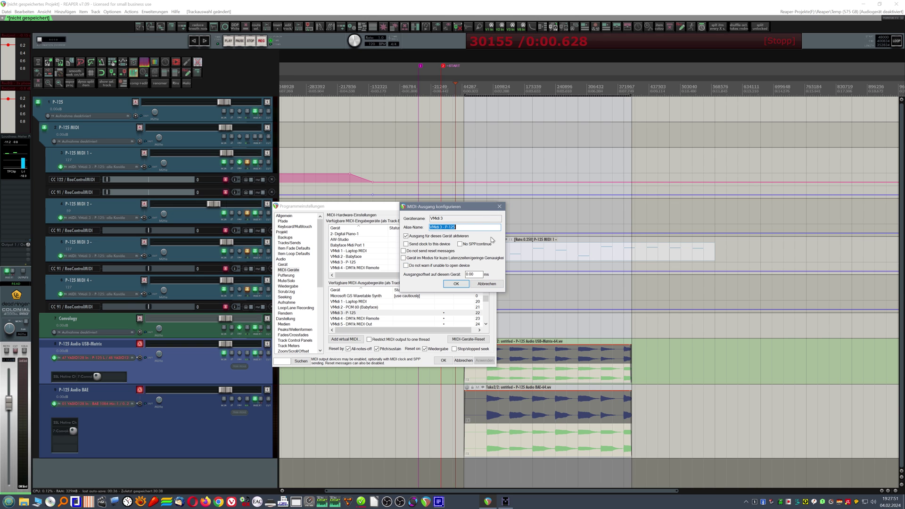
click(499, 206)
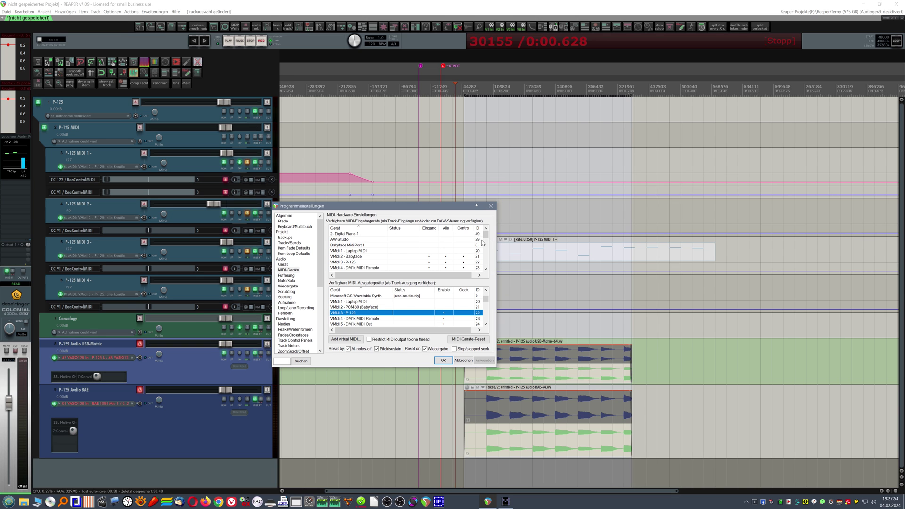
click(450, 376)
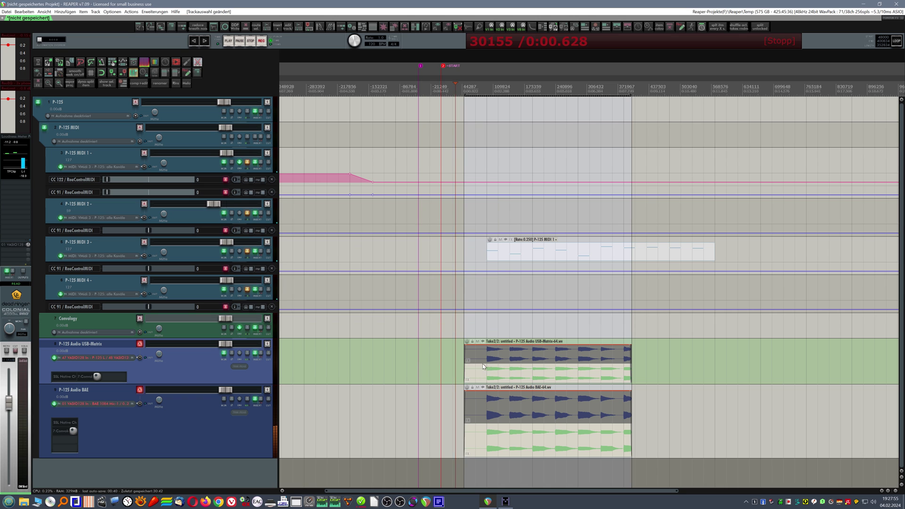
scroll(490, 378, up, 2)
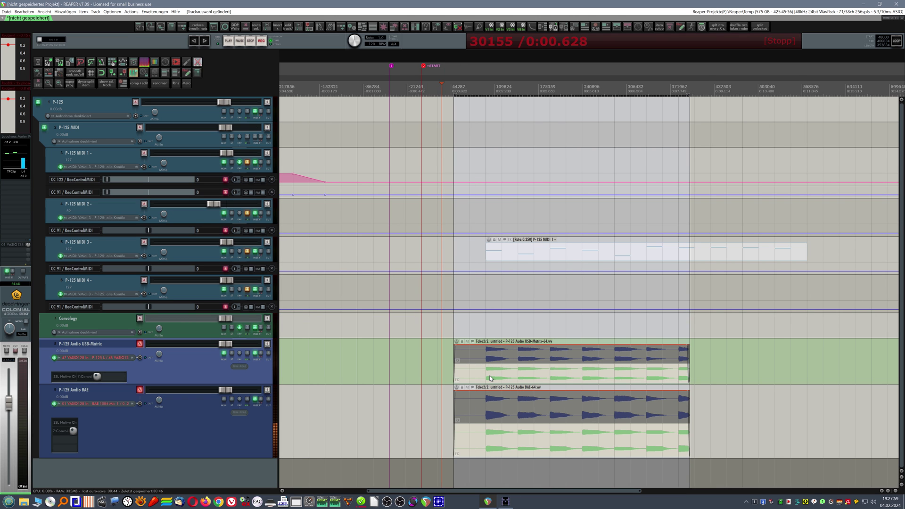
scroll(490, 378, down, 1)
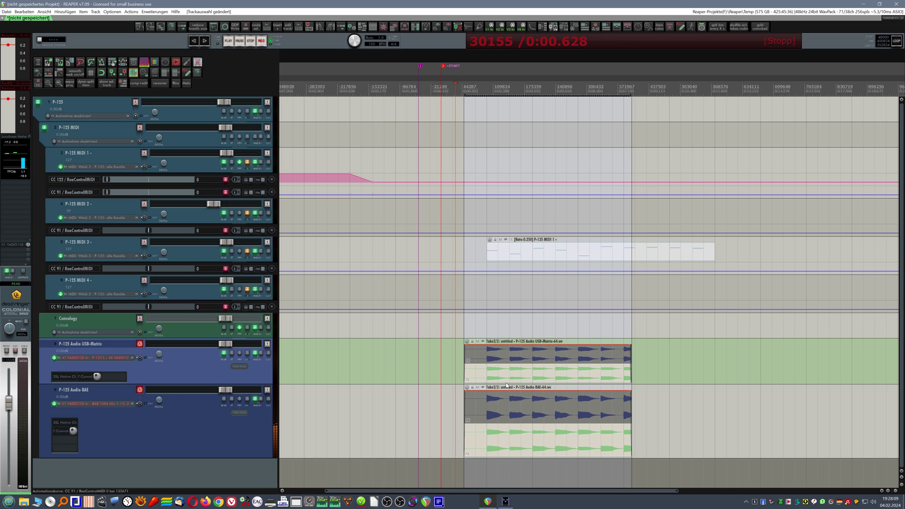
scroll(507, 386, down, 2)
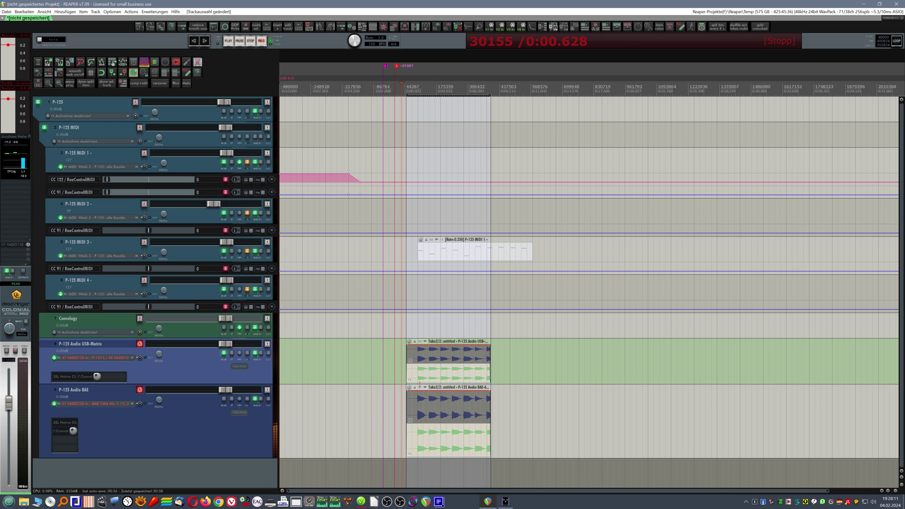
scroll(413, 373, up, 4)
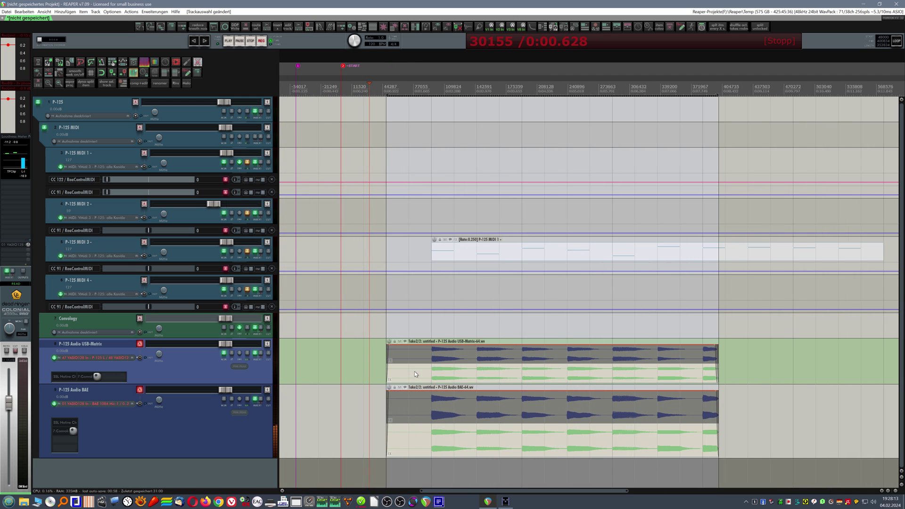
scroll(448, 373, down, 2)
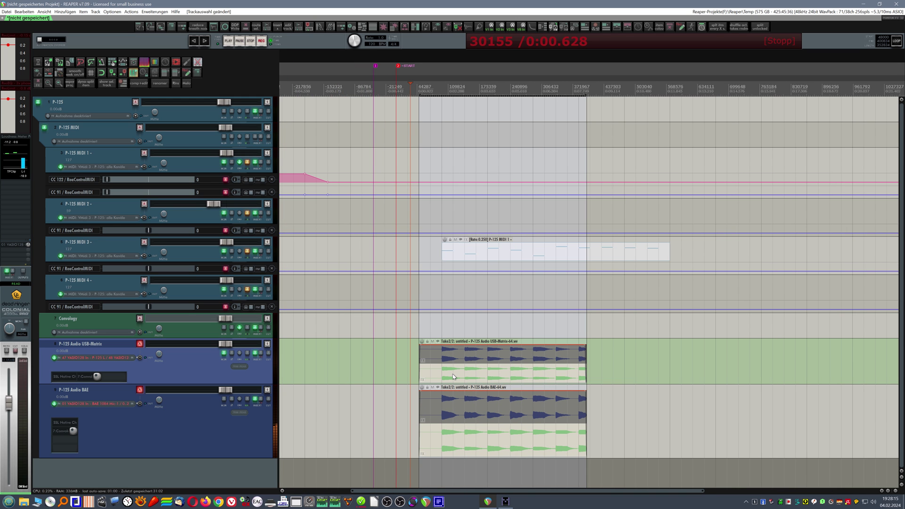